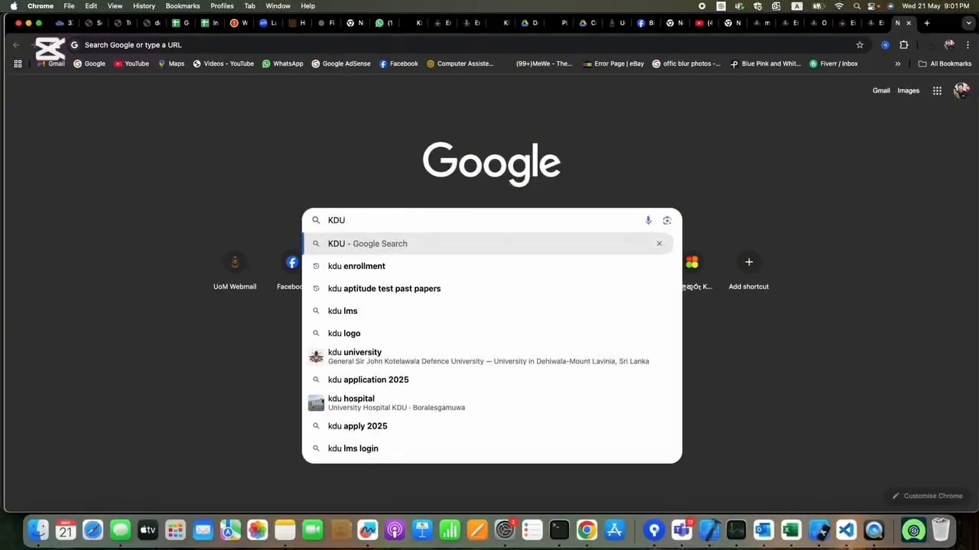
- Search 'kdu enrollment', open the Enrollment of Day Scholars page, and follow Apply Online – Click Here
click(400, 269)
scroll(352, 222, down, 1)
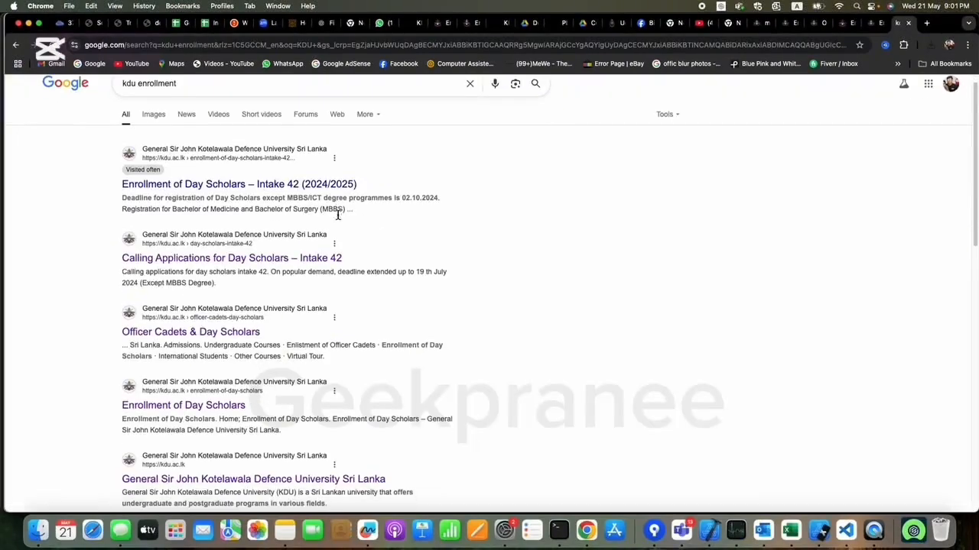
click(207, 414)
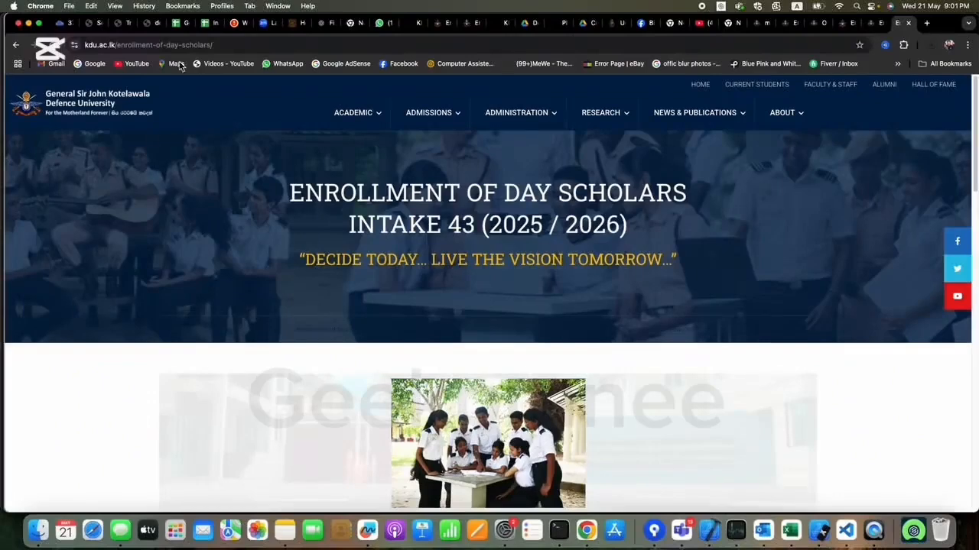
click(218, 46)
scroll(412, 199, down, 2)
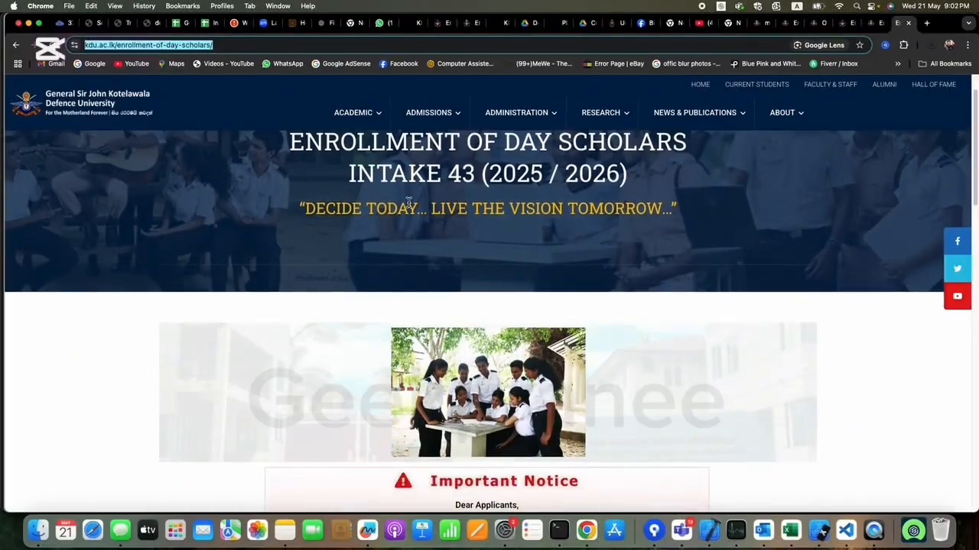
scroll(412, 197, down, 10)
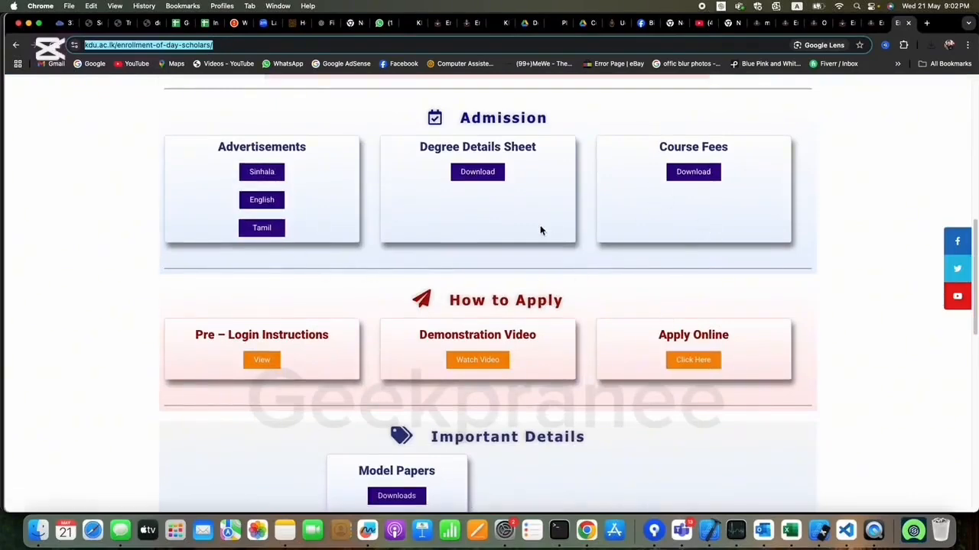
click(690, 370)
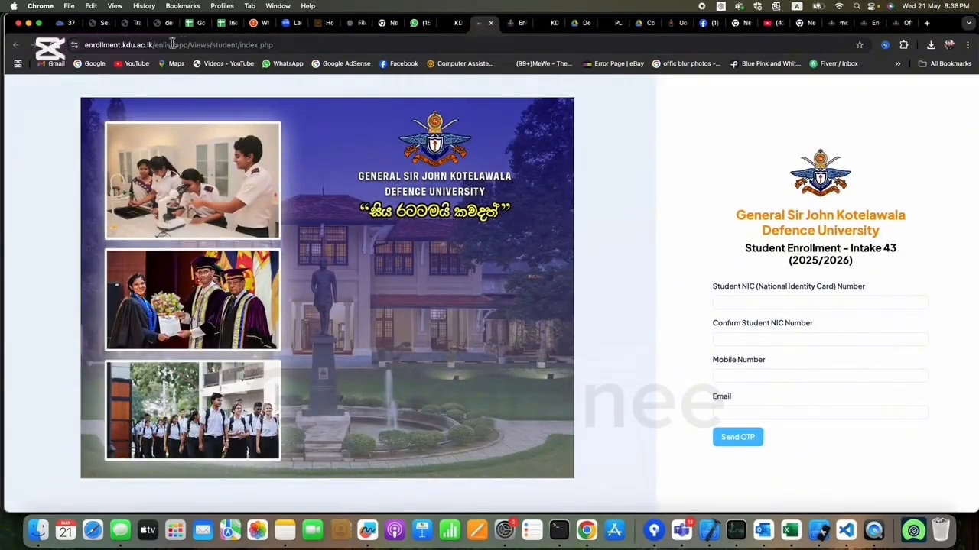
- Enter the student's NIC number twice, the mobile number, and move to the e-mail field
click(731, 299)
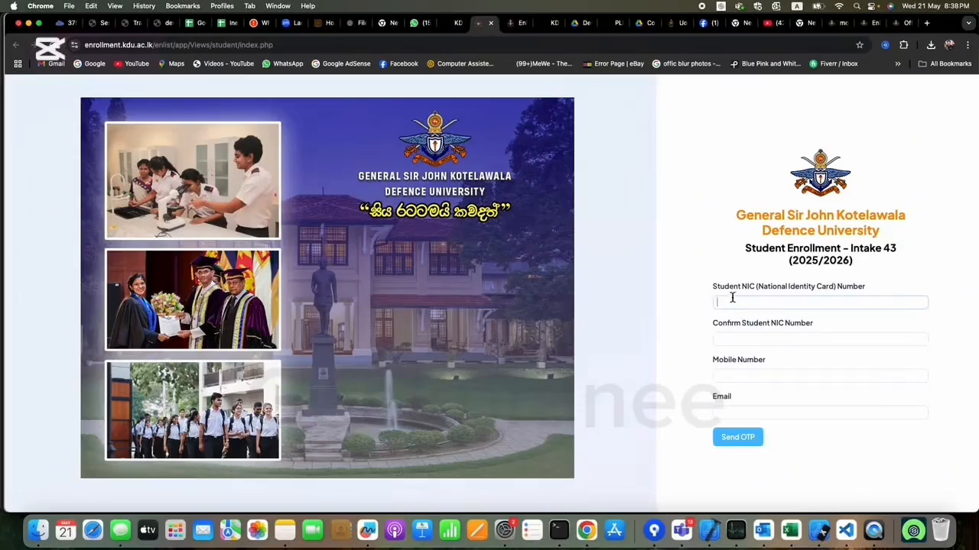
text(2005XXXXXXXX)
click(770, 339)
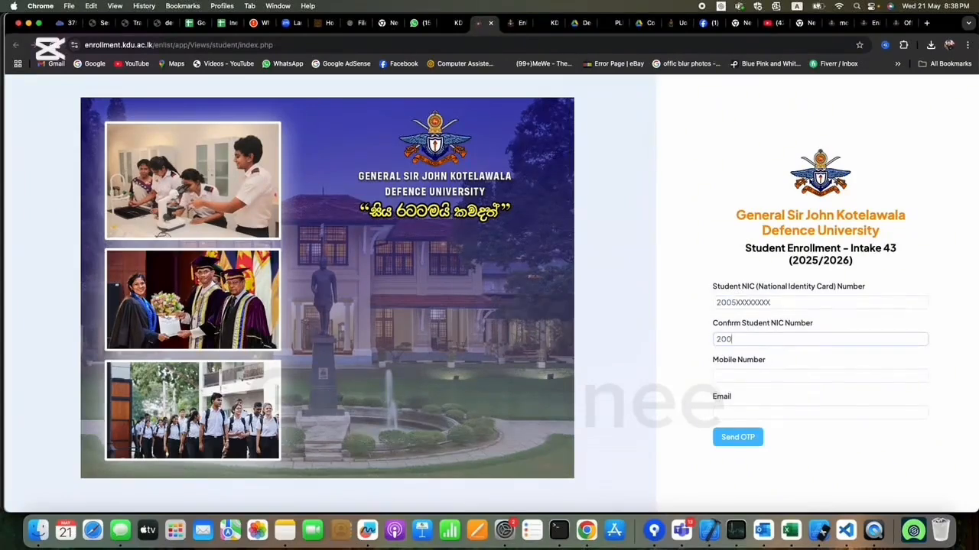
text(2005XXXXXXX)
click(754, 378)
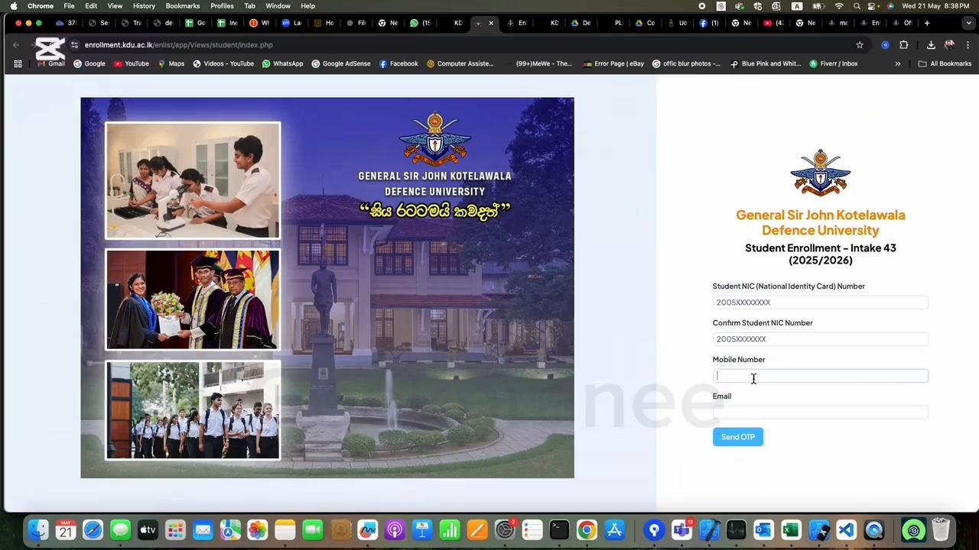
text(071XXXXXXX)
click(745, 412)
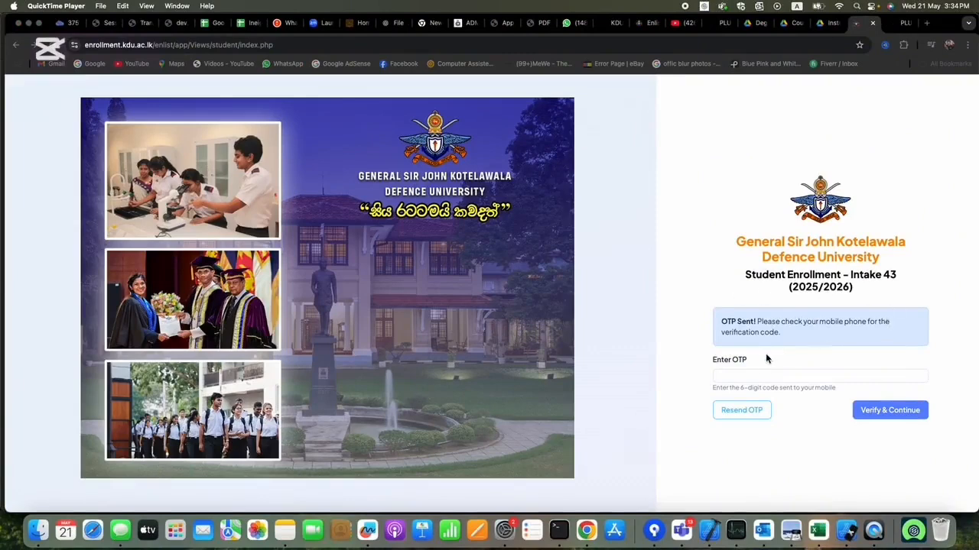
- Enter the one-time verification code, verify it, and acknowledge the success message
click(756, 376)
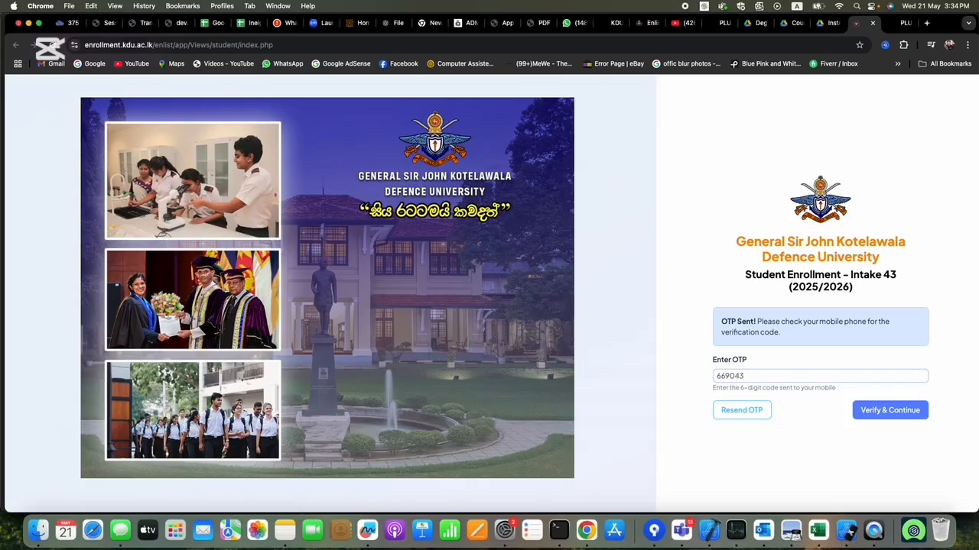
click(863, 411)
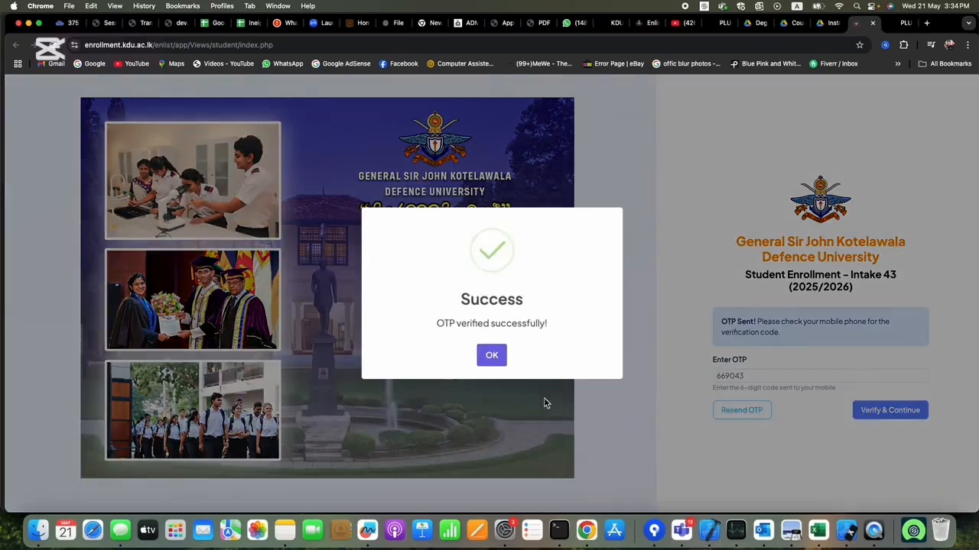
click(492, 354)
- Set studentship to Day Scholar, choose GCE A/L as the exam type, and continue
click(469, 307)
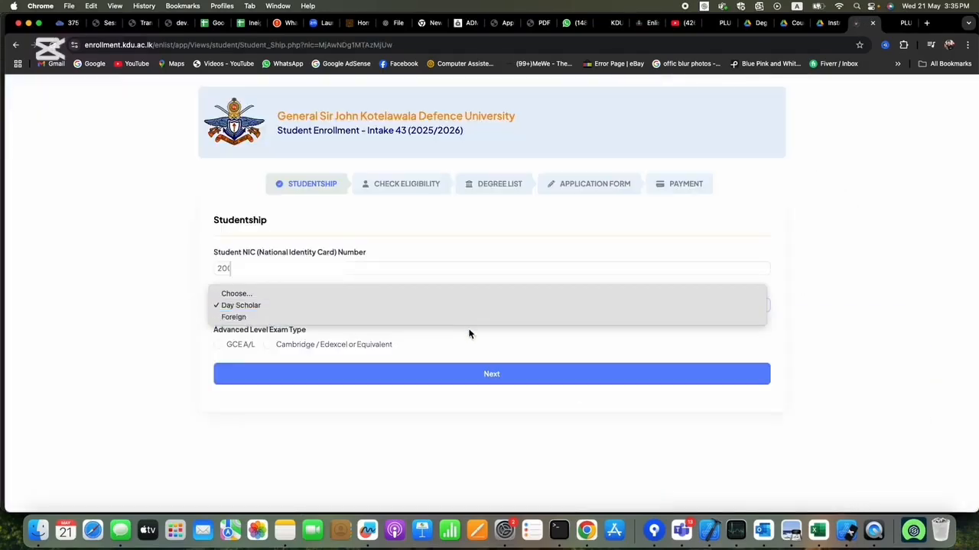
click(469, 318)
click(464, 307)
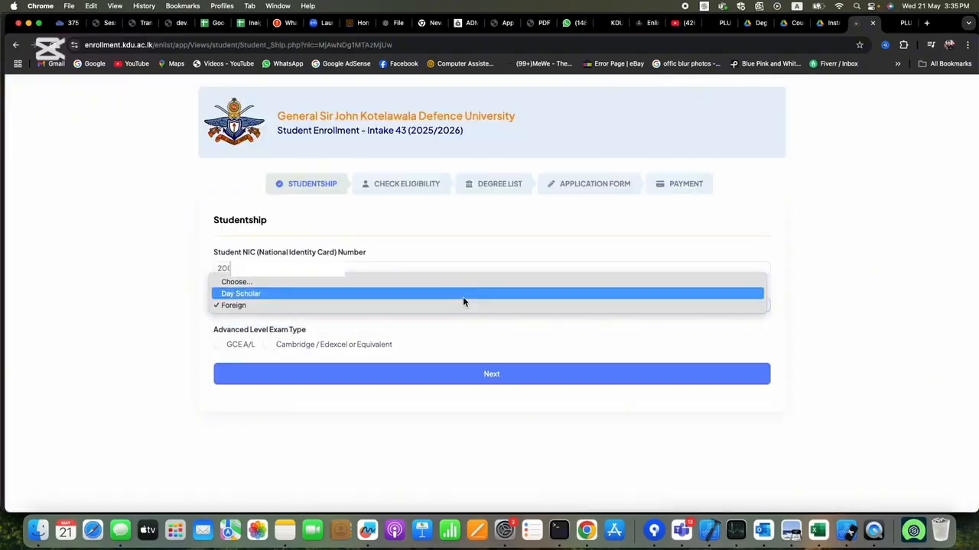
click(462, 297)
click(217, 346)
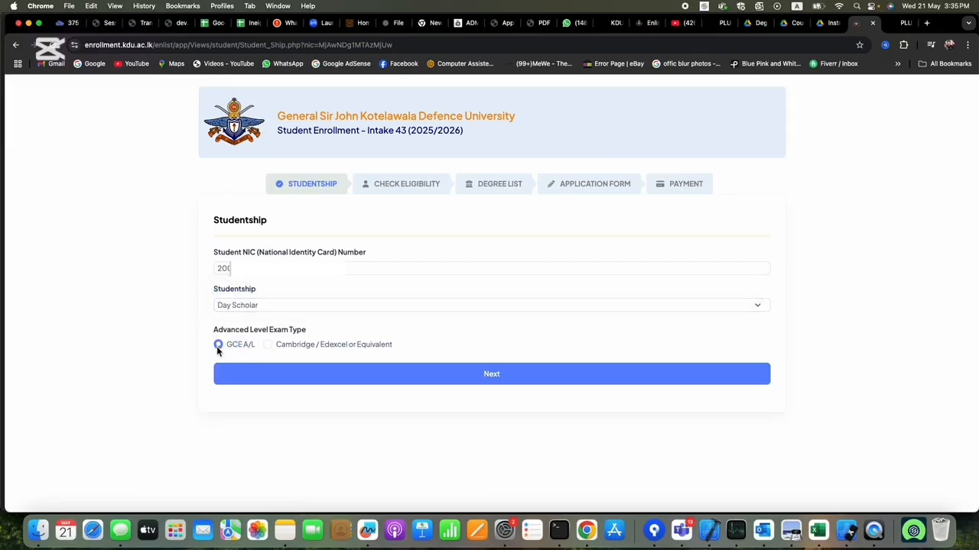
click(390, 374)
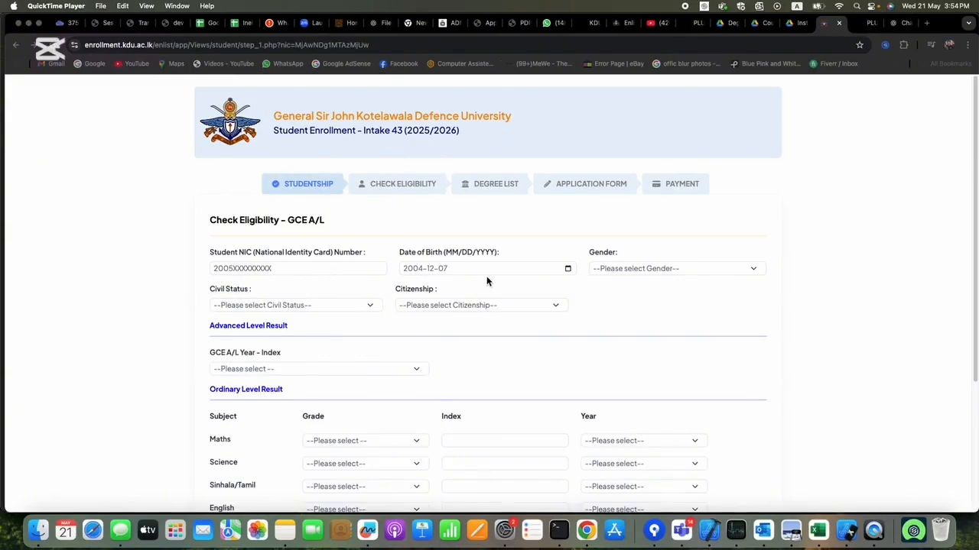
- Set gender Male, civil status Single, citizenship Sri Lankan, and load the 2024 A/L result record
click(701, 271)
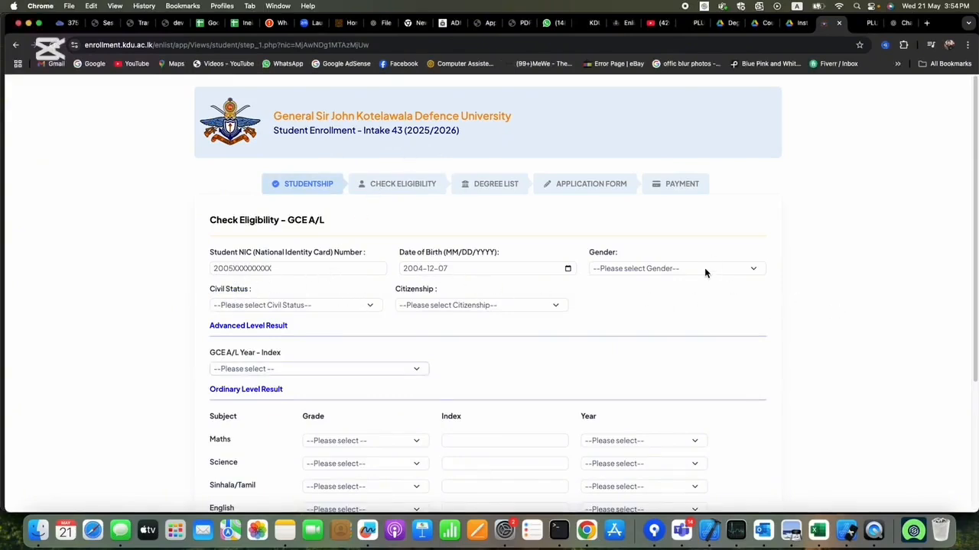
click(693, 273)
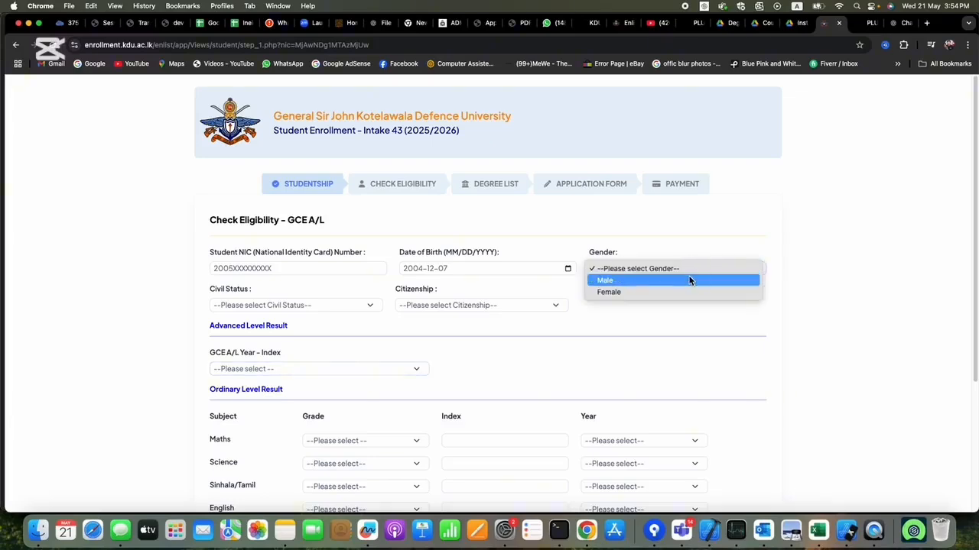
click(691, 279)
click(295, 305)
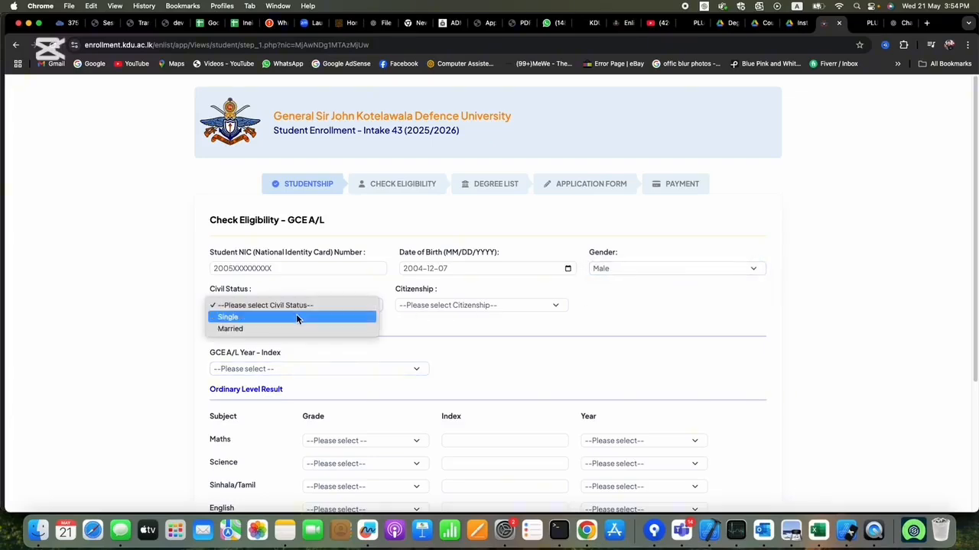
click(298, 315)
click(421, 311)
click(422, 318)
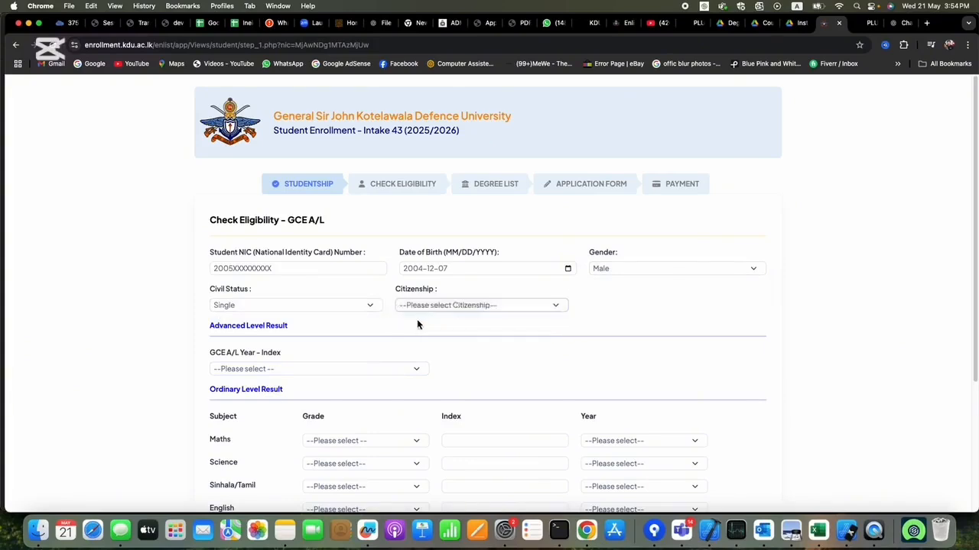
click(276, 368)
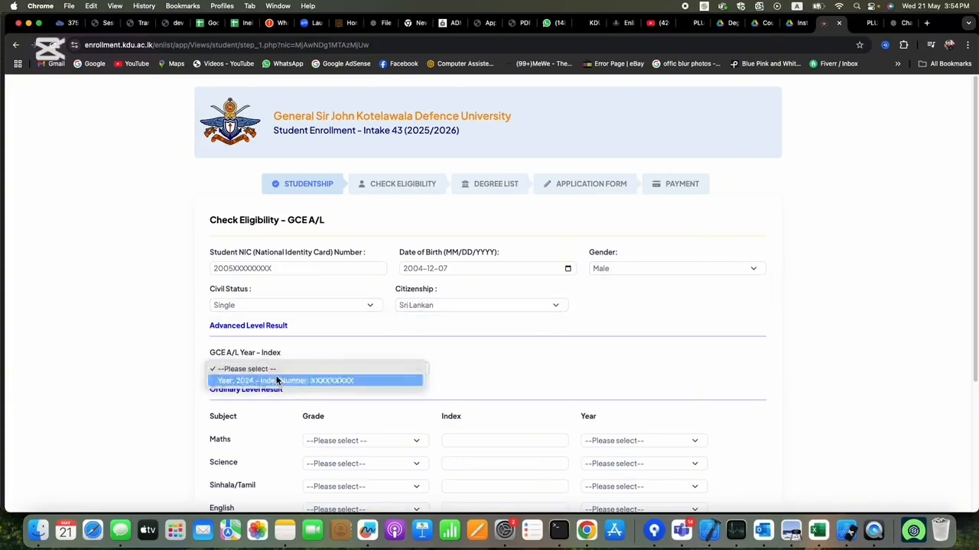
click(279, 382)
- Keep S as the A/L English grade and scroll down to the Ordinary Level results table
scroll(296, 299, down, 5)
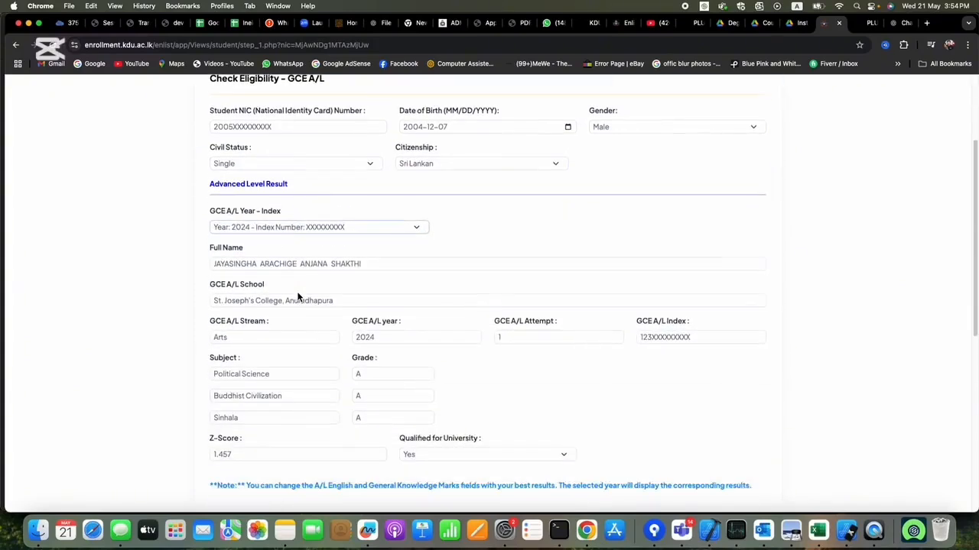
scroll(297, 291, down, 2)
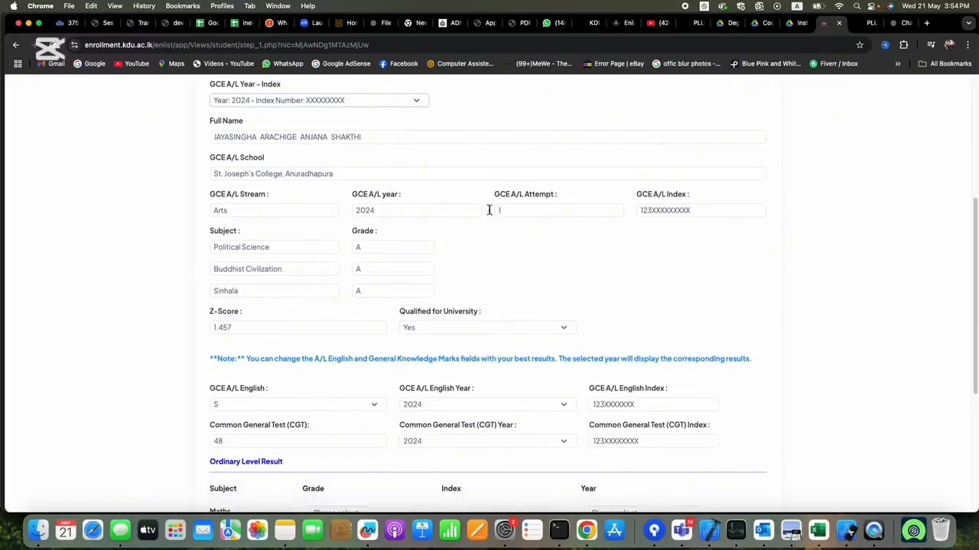
scroll(367, 382, down, 2)
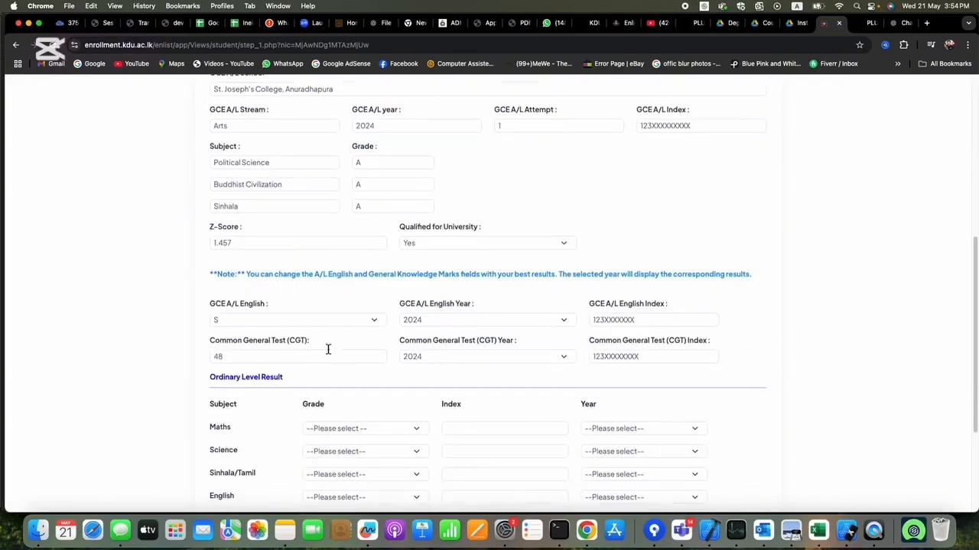
click(319, 321)
click(320, 320)
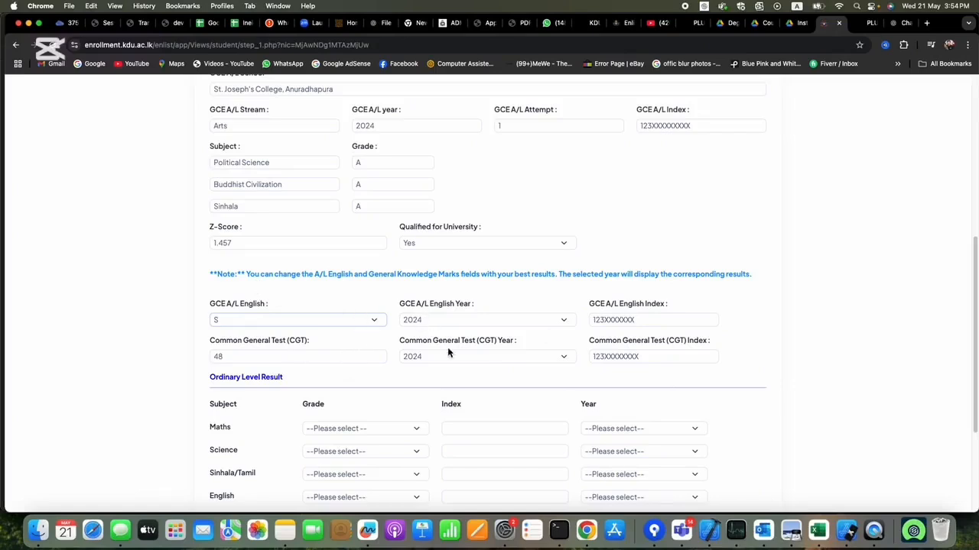
click(343, 324)
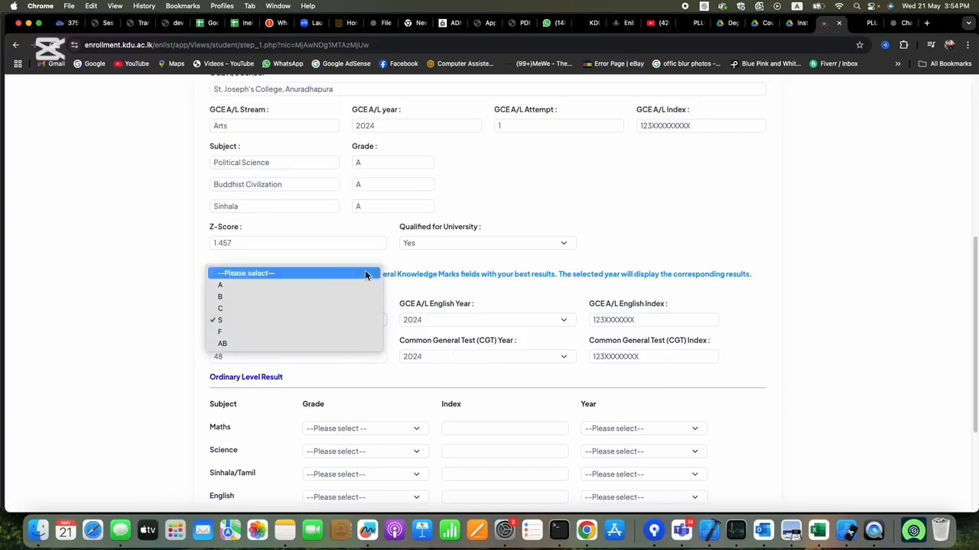
click(361, 247)
scroll(354, 331, down, 1)
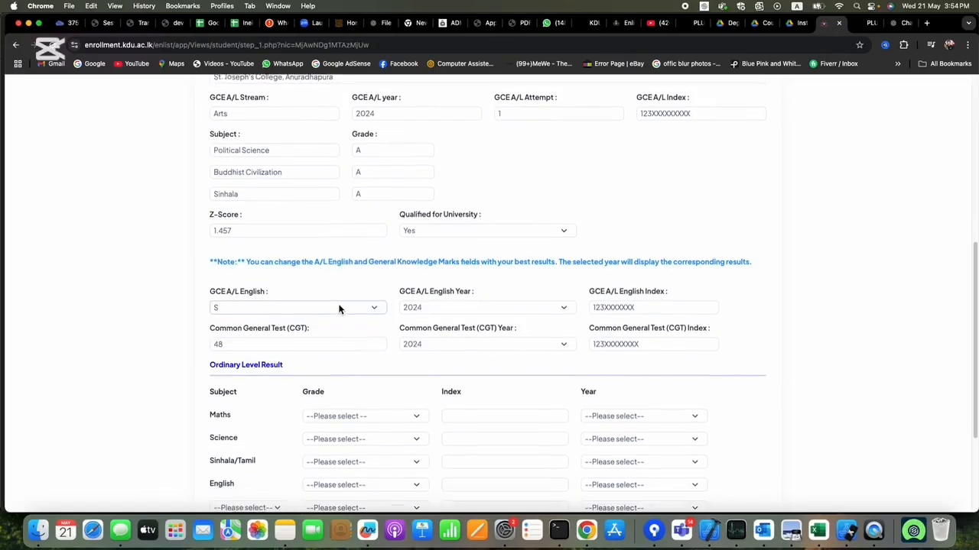
scroll(341, 298, down, 2)
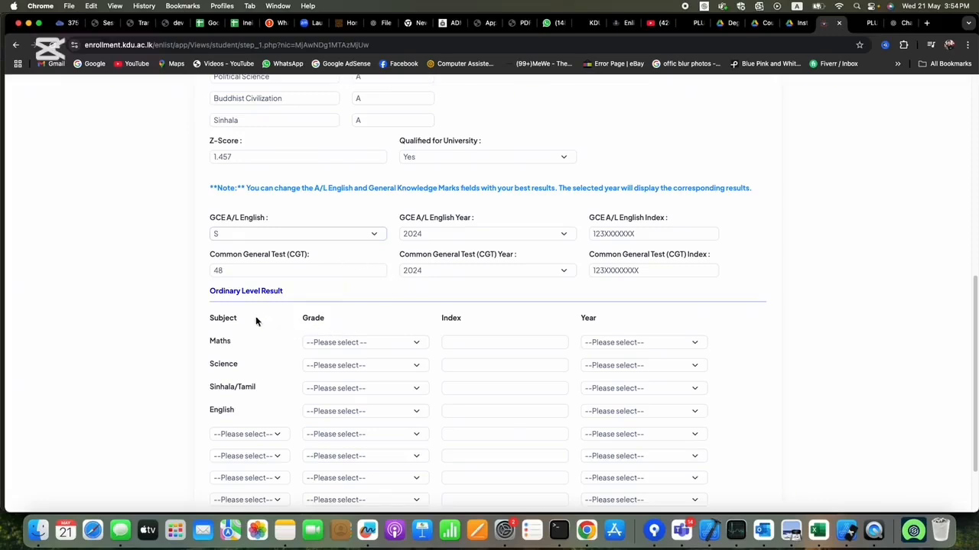
scroll(287, 309, down, 2)
- Give Maths grade A, index 123 and year 2020, then run Check Eligibility
click(334, 273)
click(333, 283)
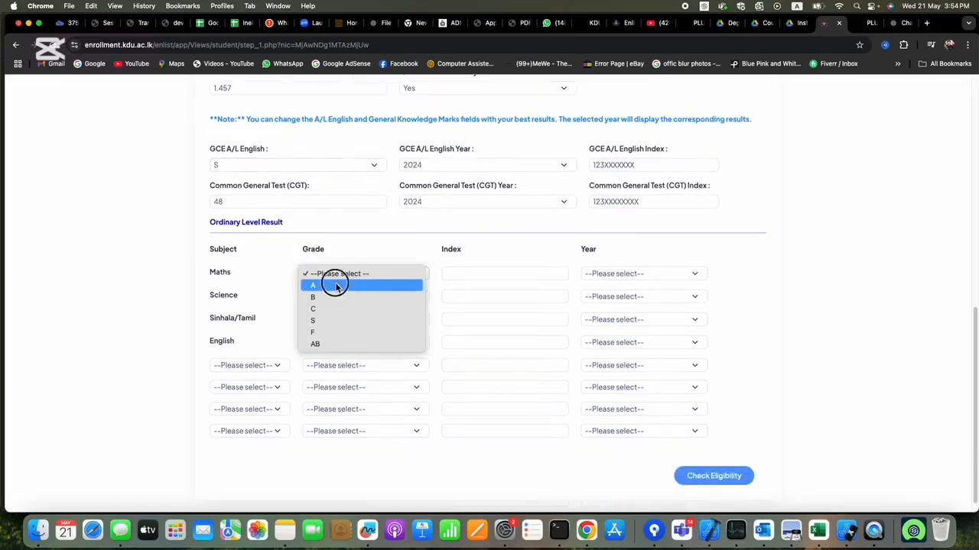
click(463, 273)
text(123000000)
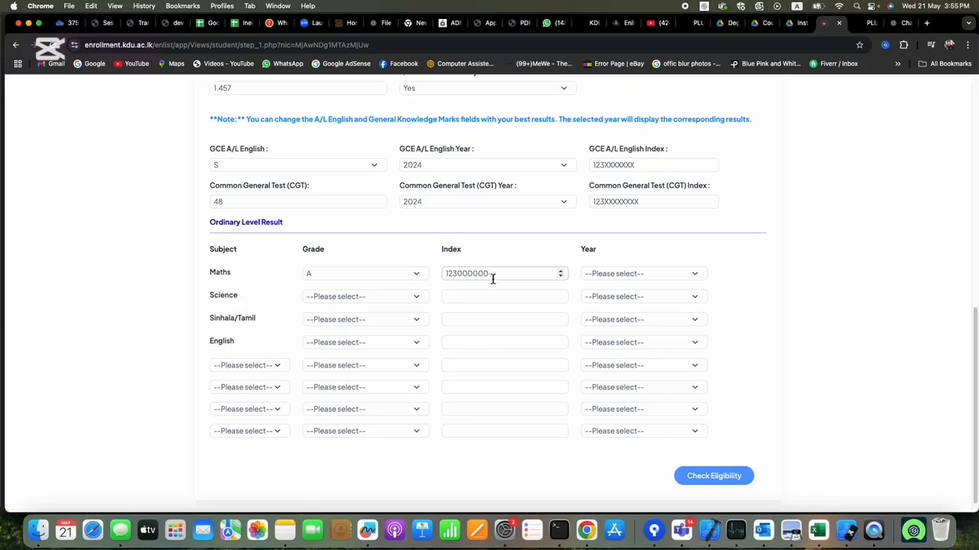
drag(489, 278, 429, 266)
click(625, 275)
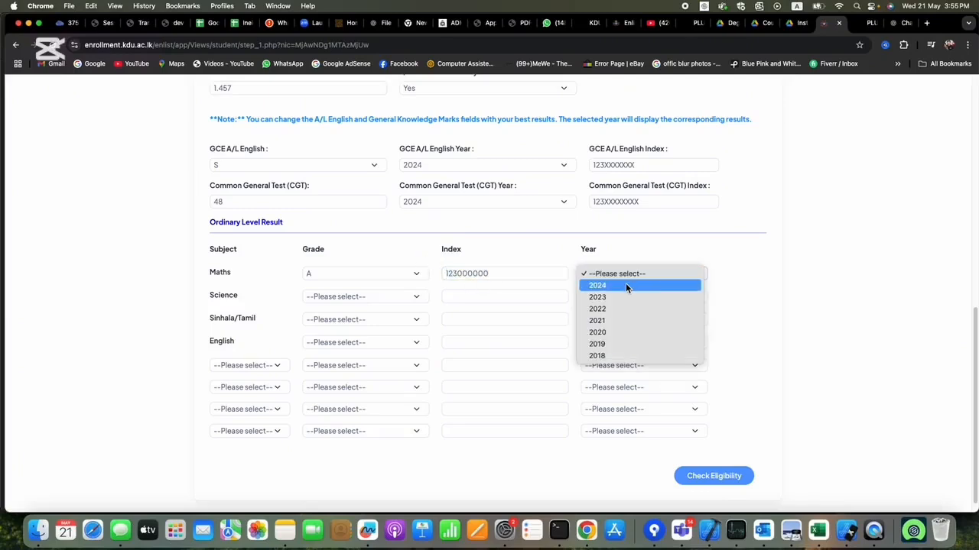
click(621, 334)
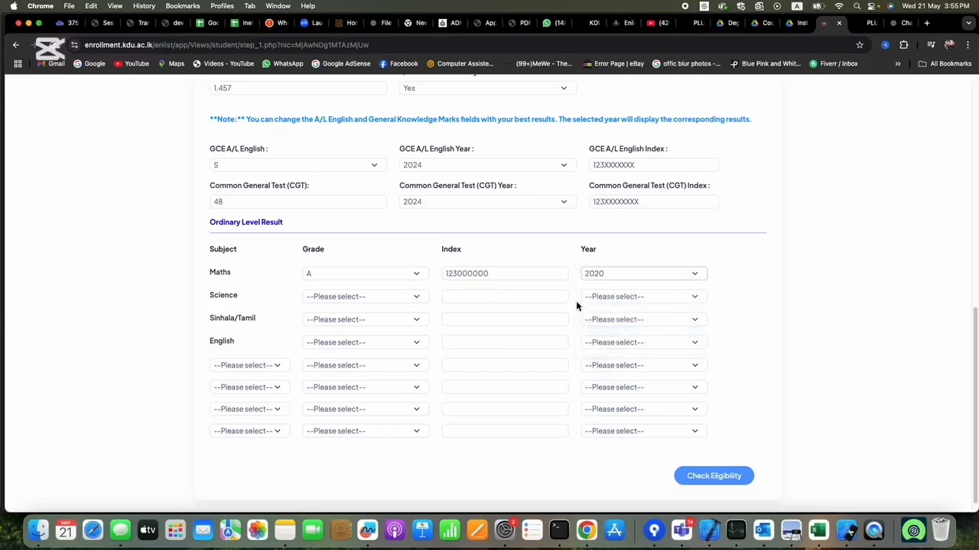
click(366, 297)
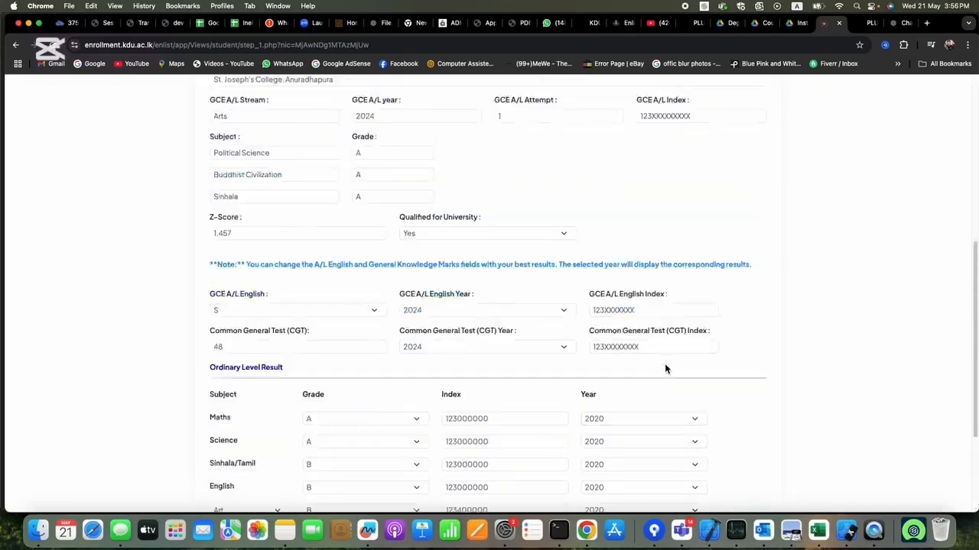
scroll(664, 363, down, 5)
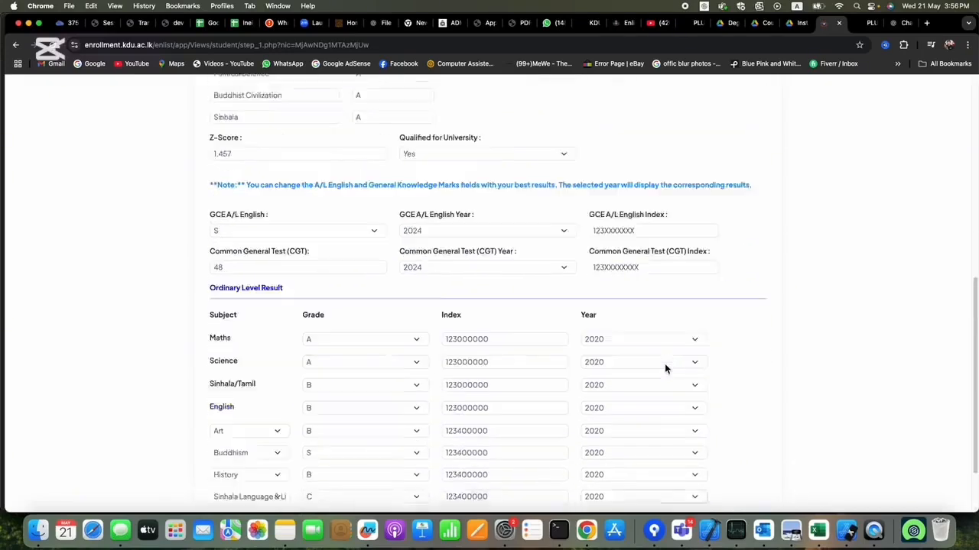
click(705, 521)
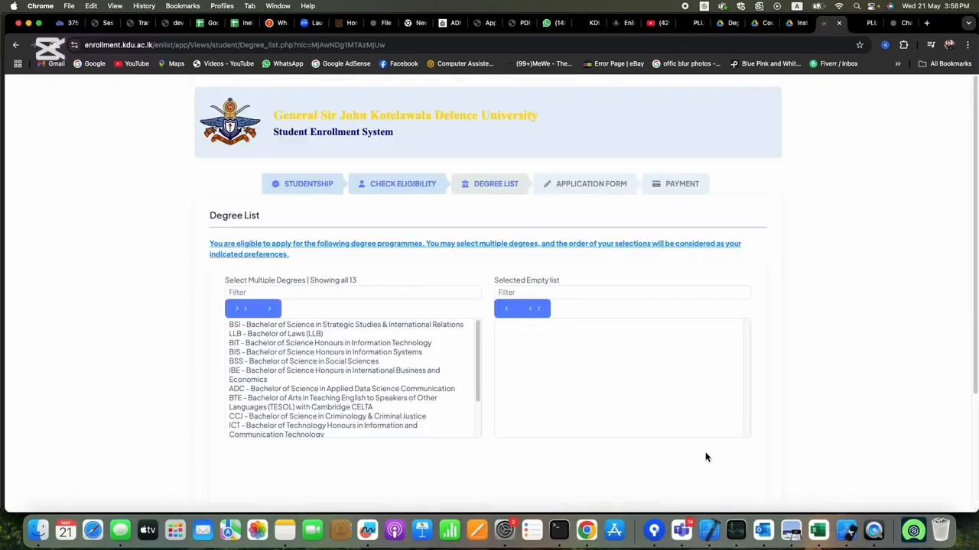
- Add the BSI, BIT, IBE, CCJ and ICT degree programmes to the selected list
click(272, 325)
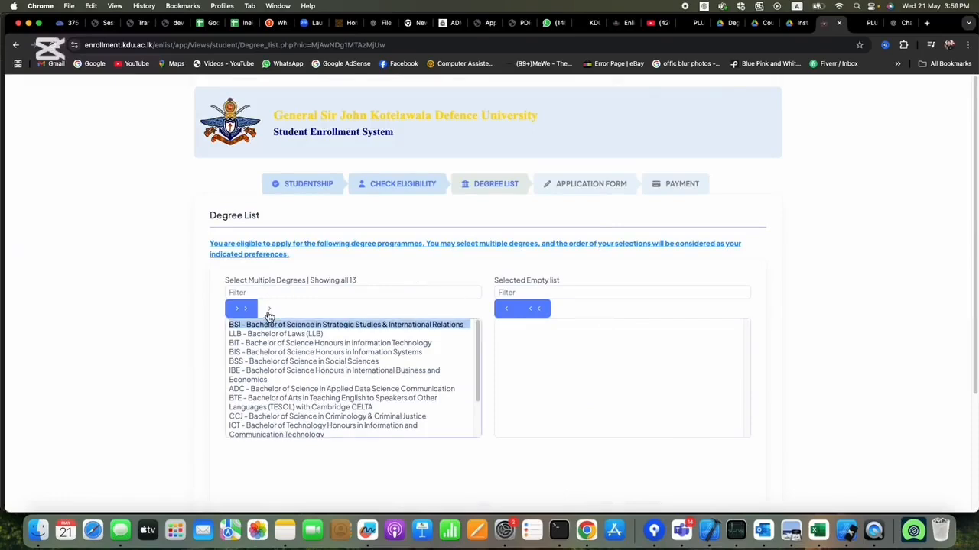
click(269, 310)
click(274, 334)
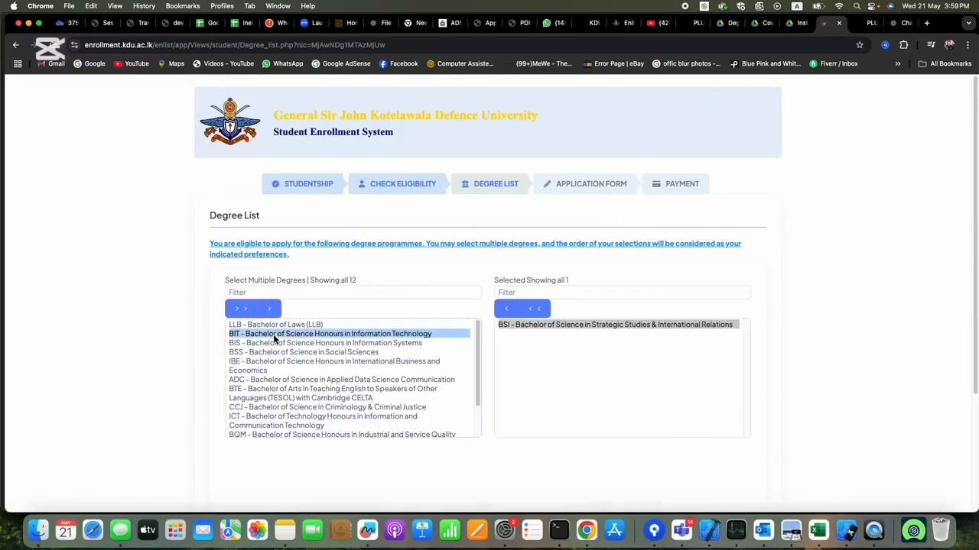
click(269, 310)
click(277, 358)
click(269, 309)
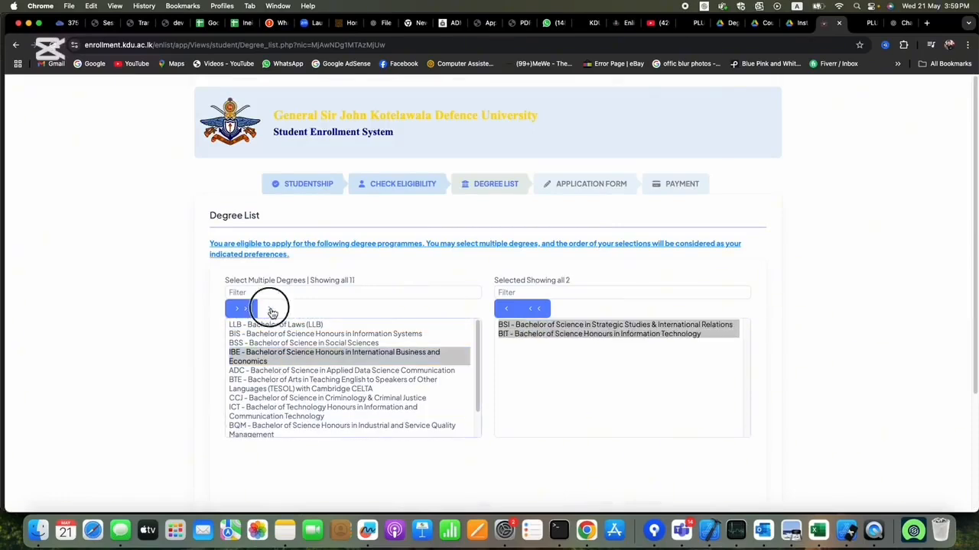
click(303, 380)
click(269, 309)
click(297, 384)
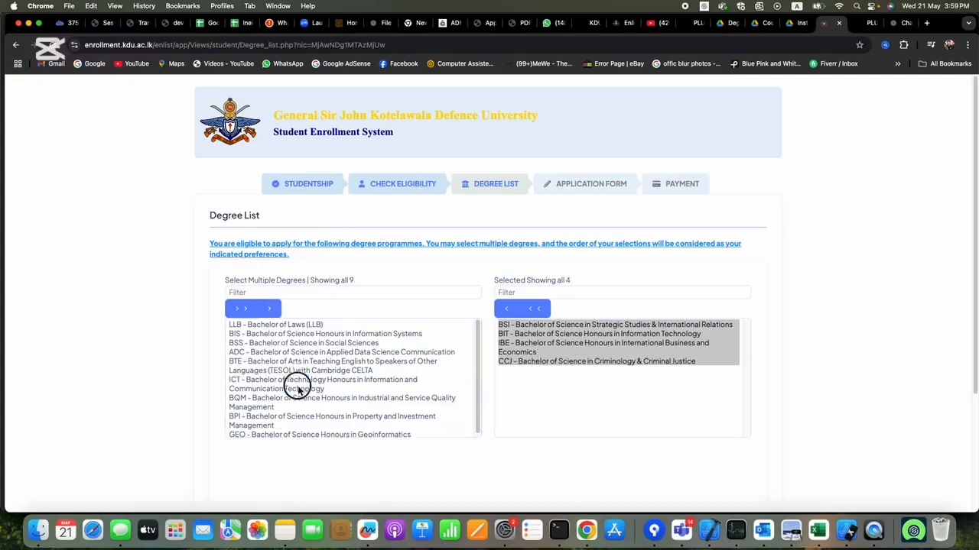
click(277, 315)
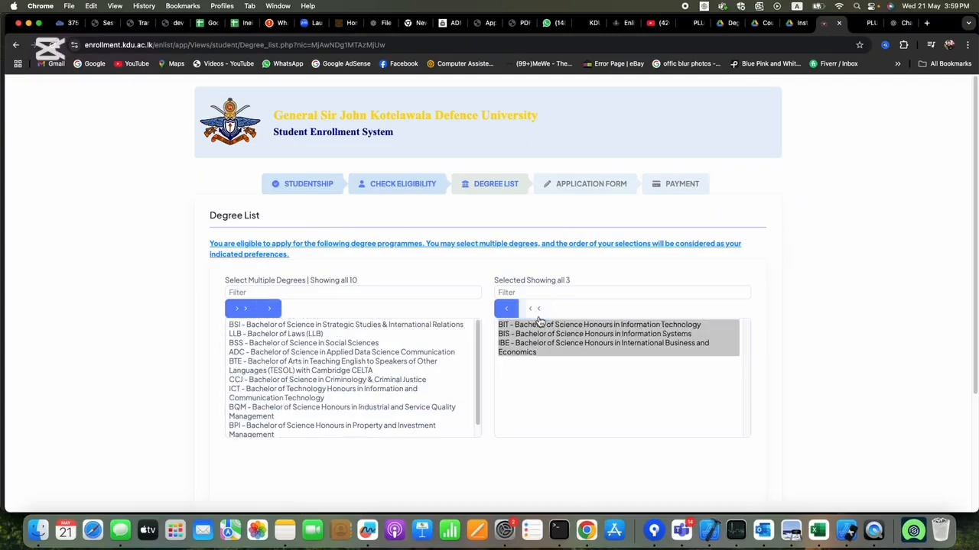
- Remove BIT from the selected degrees and continue to the application form
click(559, 345)
click(544, 325)
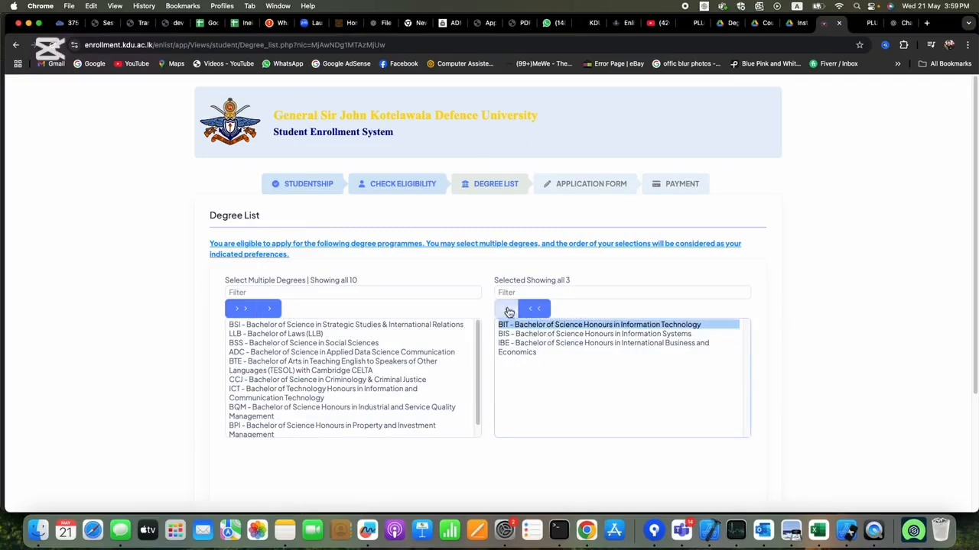
click(507, 309)
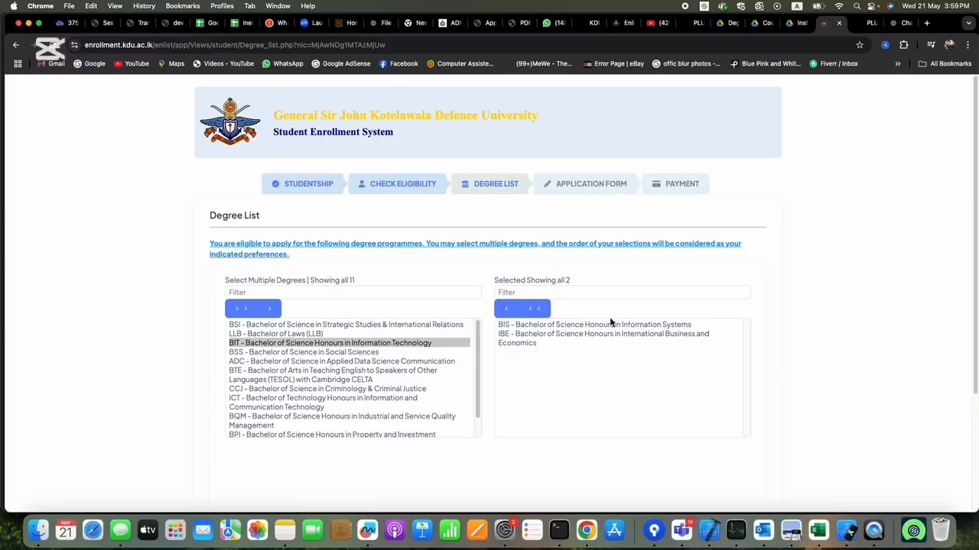
scroll(621, 247, down, 5)
click(754, 456)
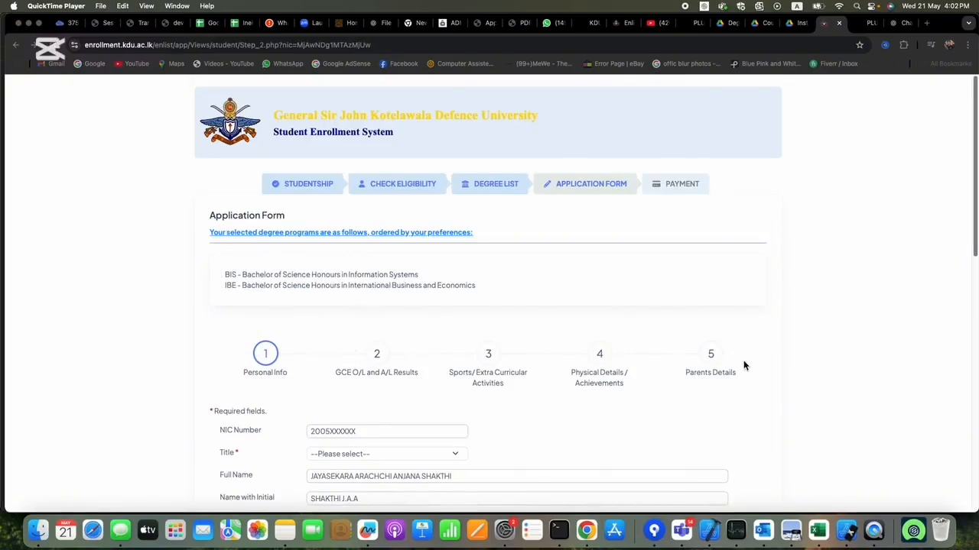
- Set the applicant's title to Mr
scroll(292, 288, down, 2)
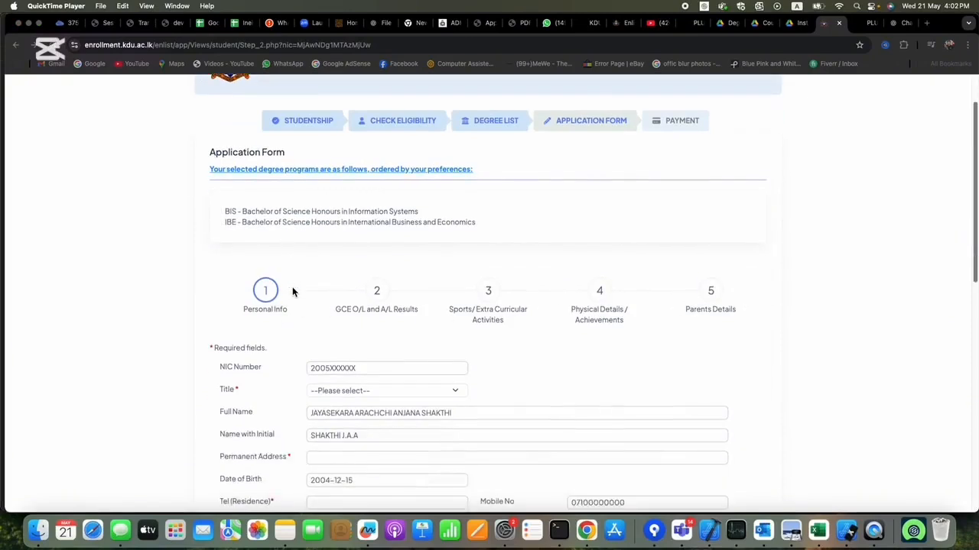
scroll(292, 290, down, 3)
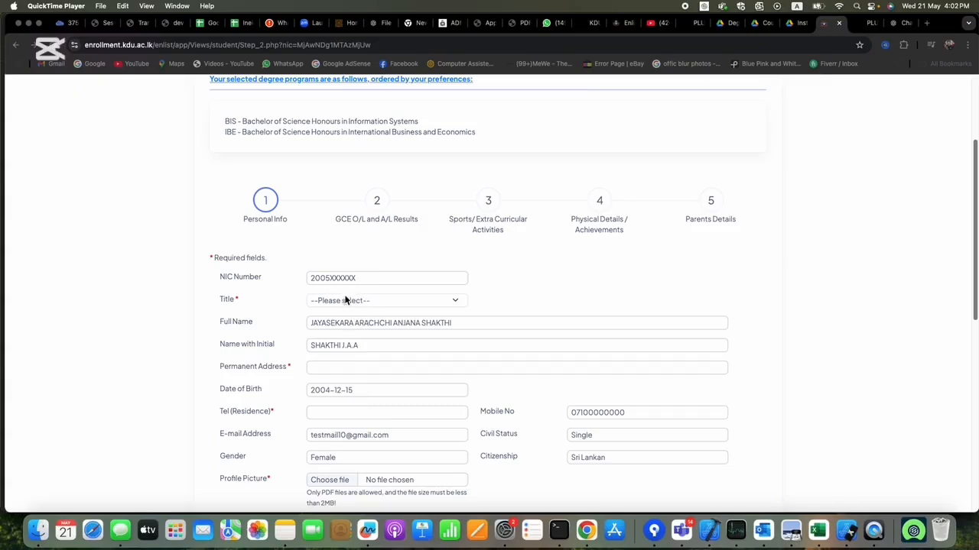
click(351, 302)
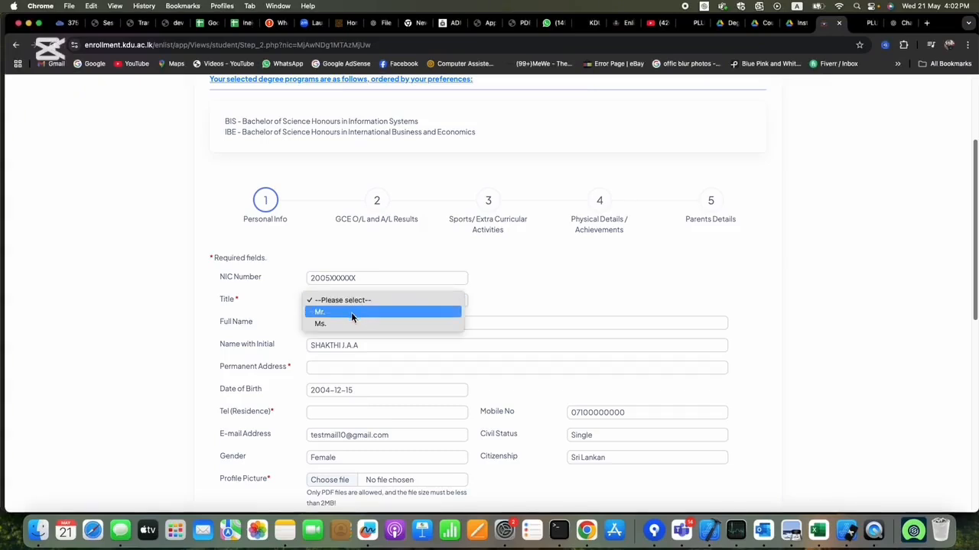
click(351, 312)
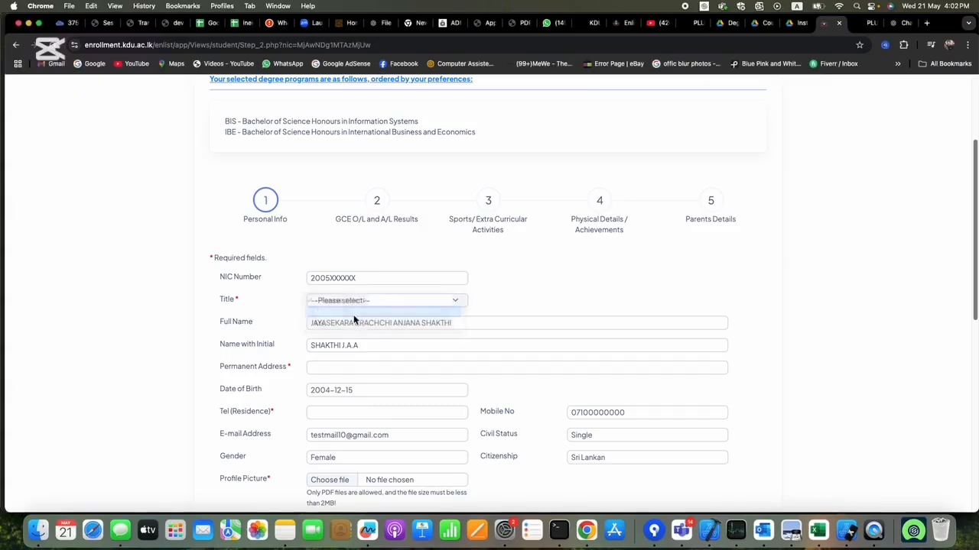
- Type the applicant's permanent address, fix its commas, and fill in the residence phone field
click(333, 368)
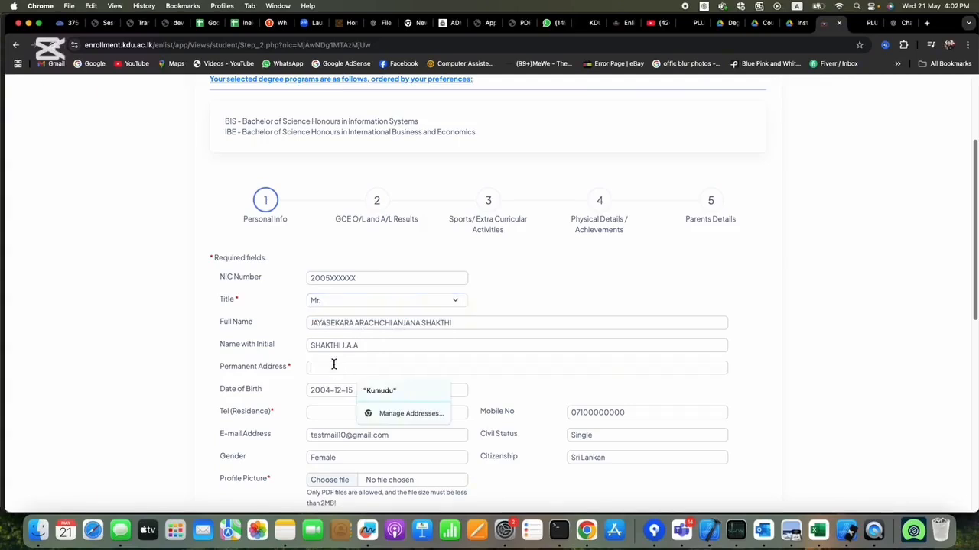
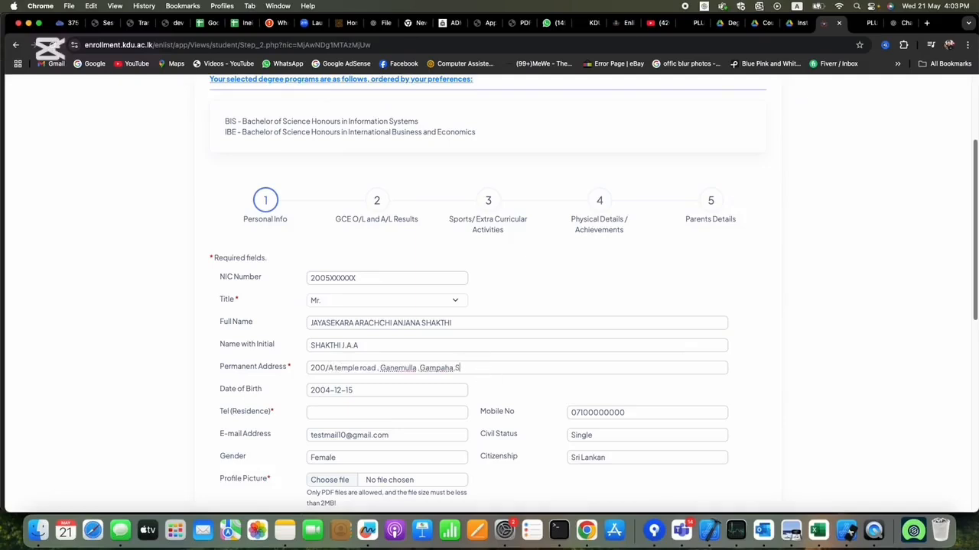
click(454, 367)
text(,)
click(419, 369)
key(BackSpace)
click(403, 417)
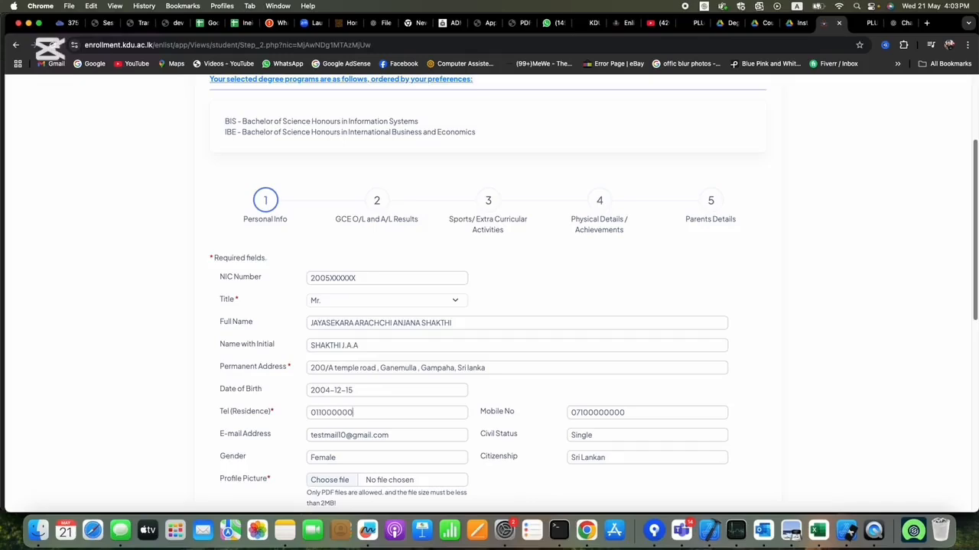
scroll(421, 369, down, 3)
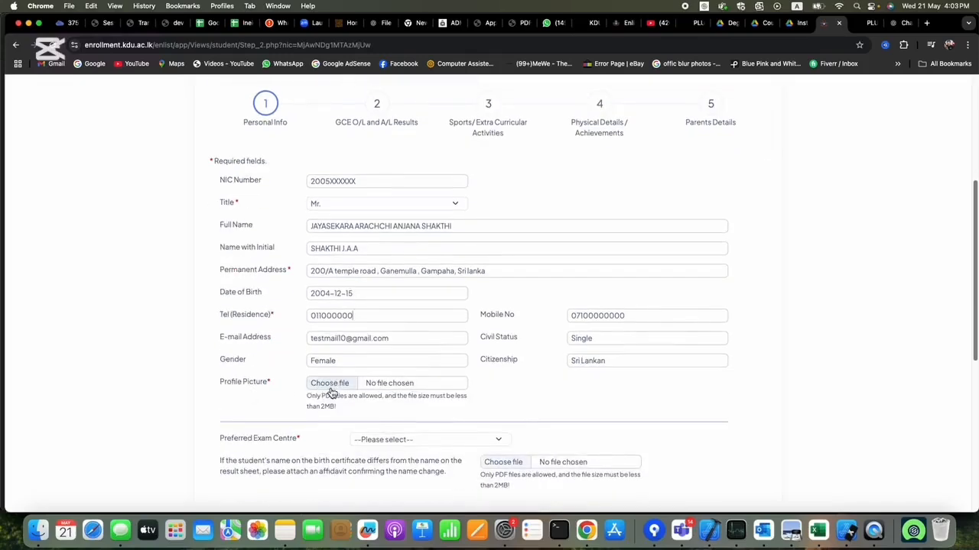
- Attach the applicant's photo as profile picture and set the exam centre to KDU Ratmalana
click(332, 385)
click(422, 118)
click(643, 456)
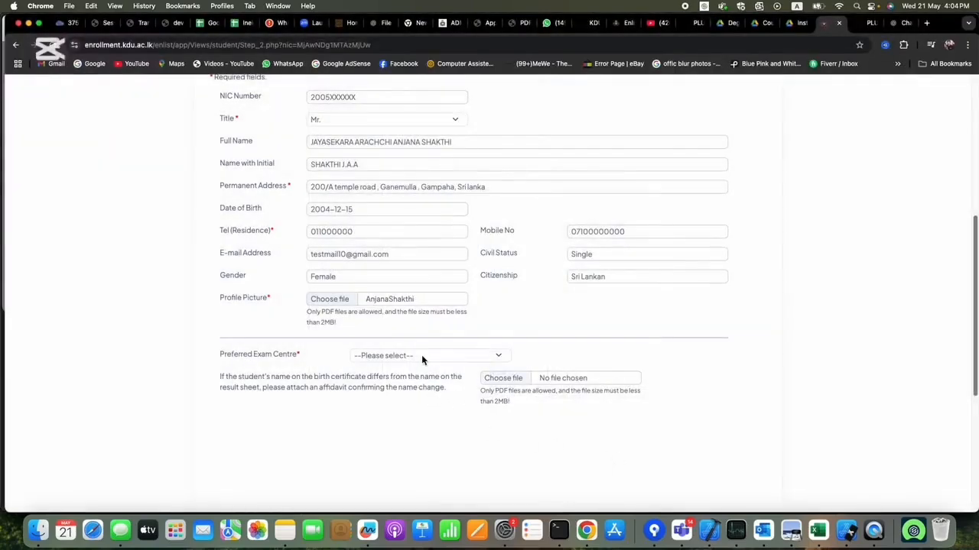
click(422, 357)
click(421, 368)
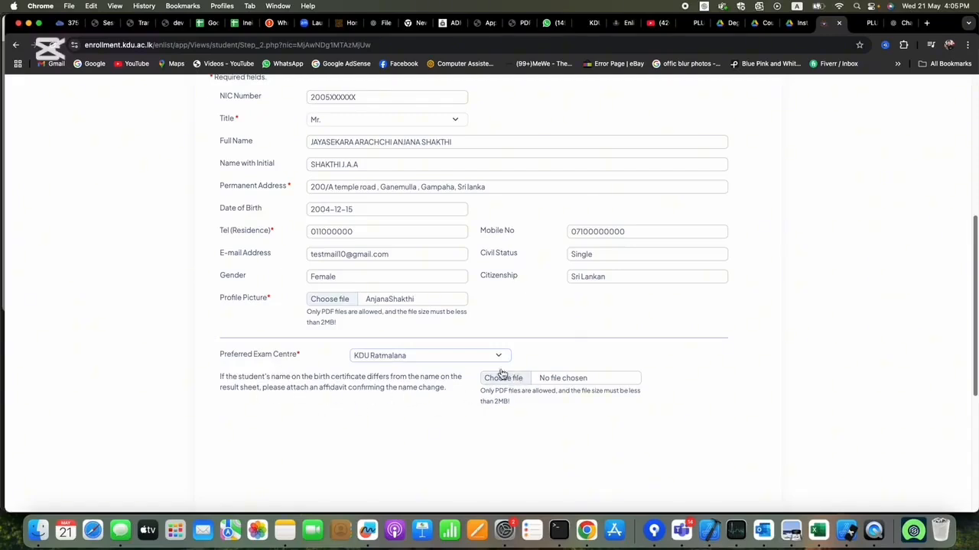
- Save the personal info form and go to the next step
scroll(422, 275, up, 1)
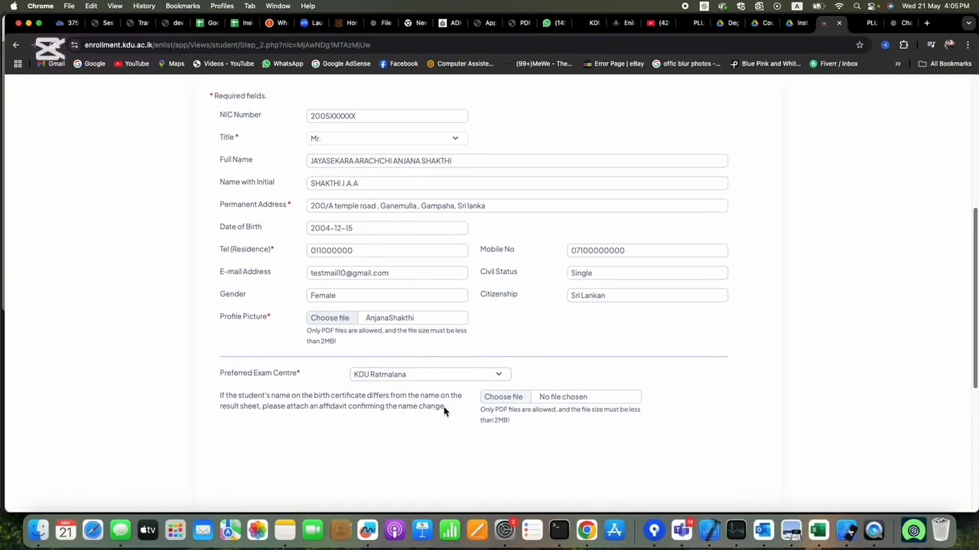
scroll(443, 410, down, 6)
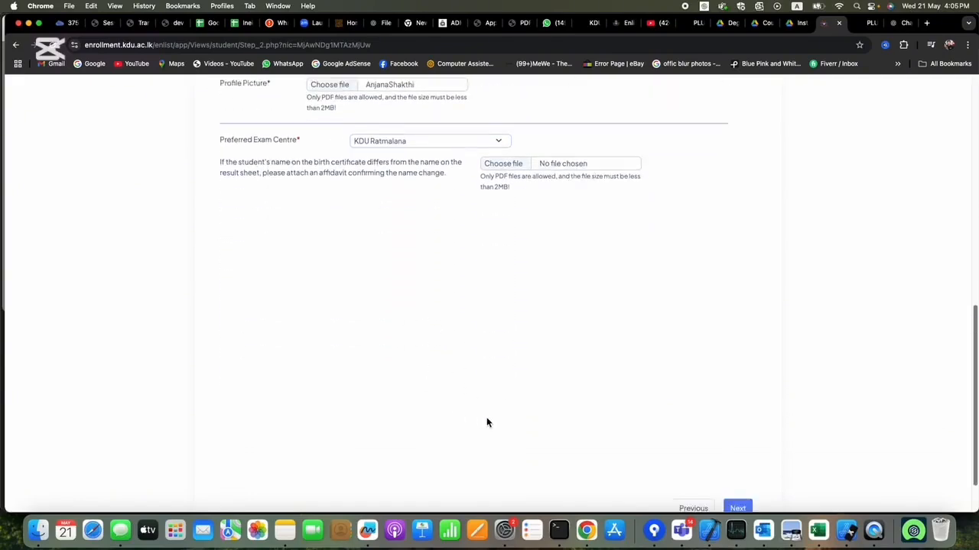
scroll(487, 423, down, 2)
click(737, 449)
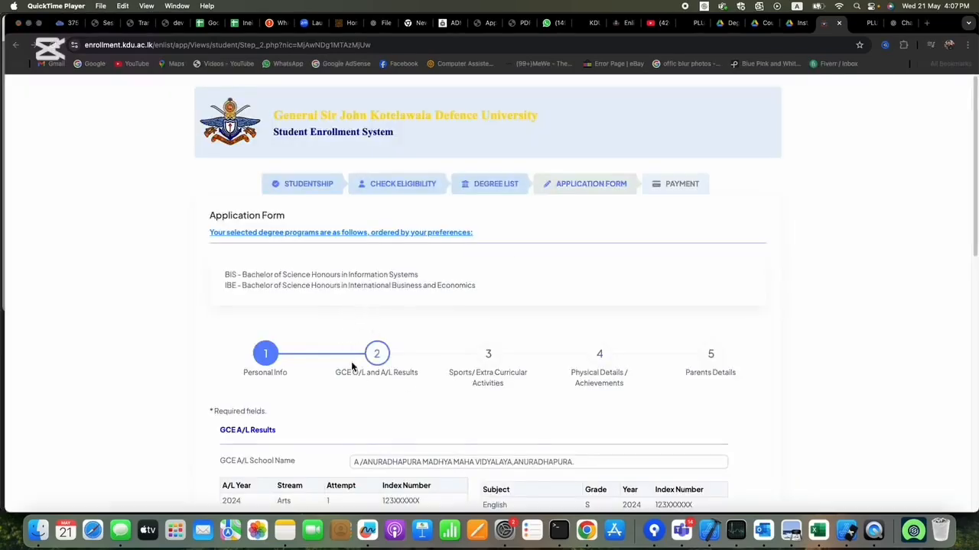
- Enter Royal Collage Colombo as O/L school and attach filled document original.pdf as result sheet
scroll(397, 375, down, 5)
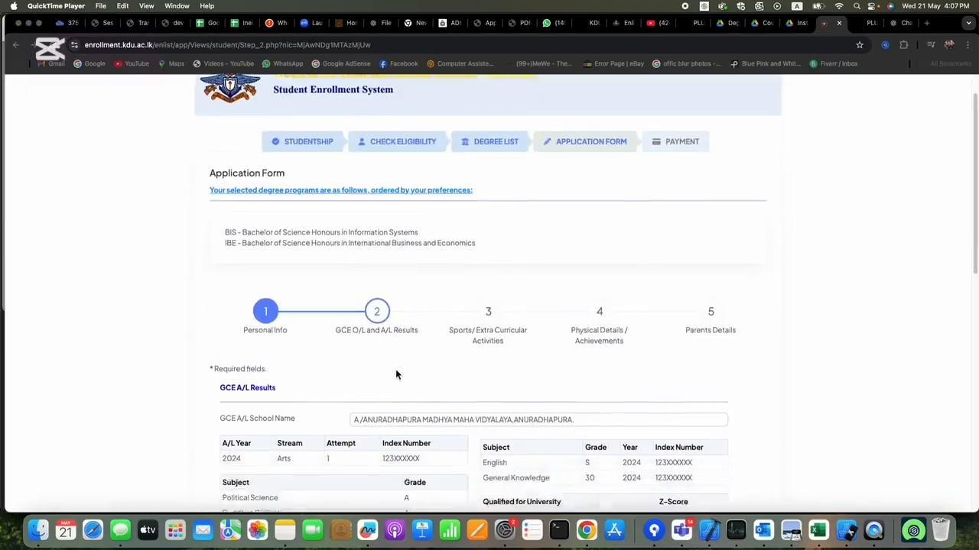
scroll(396, 374, down, 4)
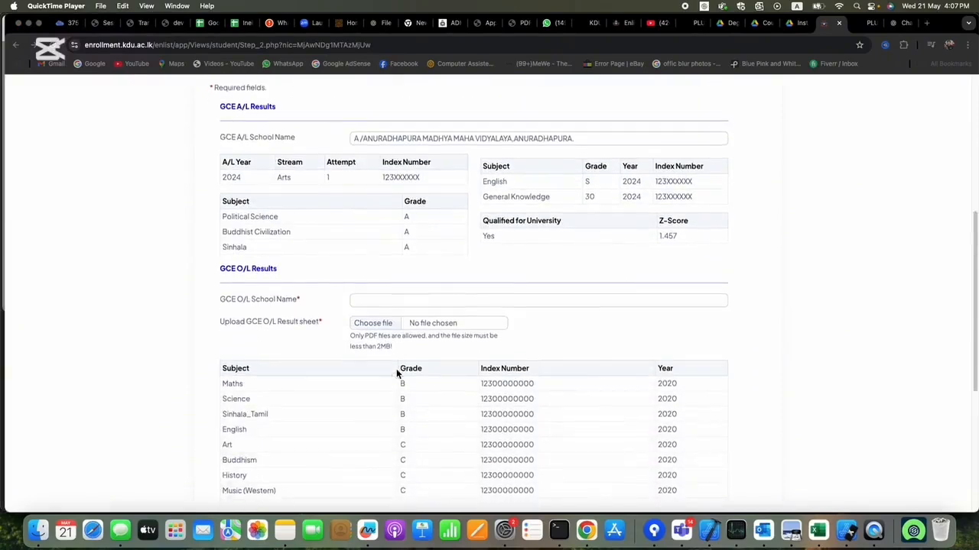
click(382, 223)
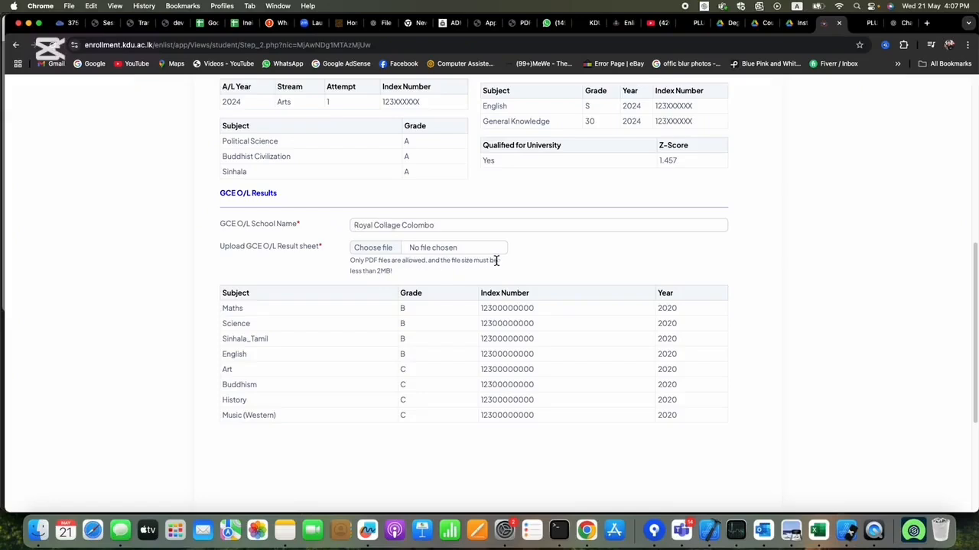
click(373, 248)
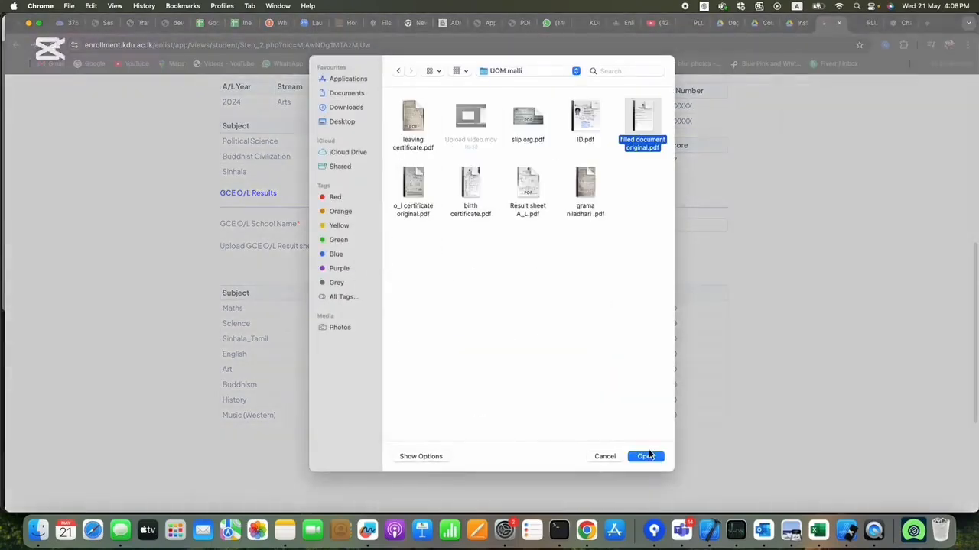
click(647, 455)
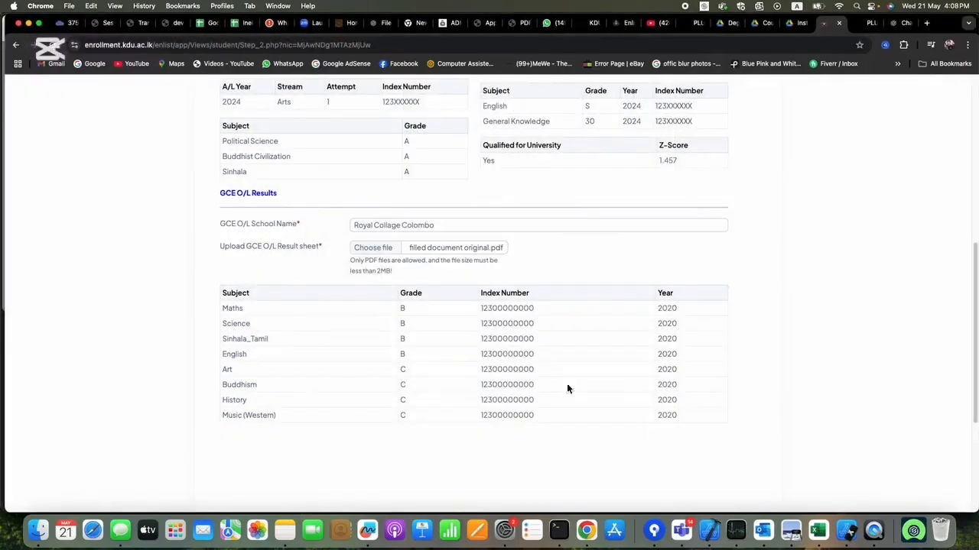
- Submit the O/L details and go on to step 3
scroll(504, 270, down, 5)
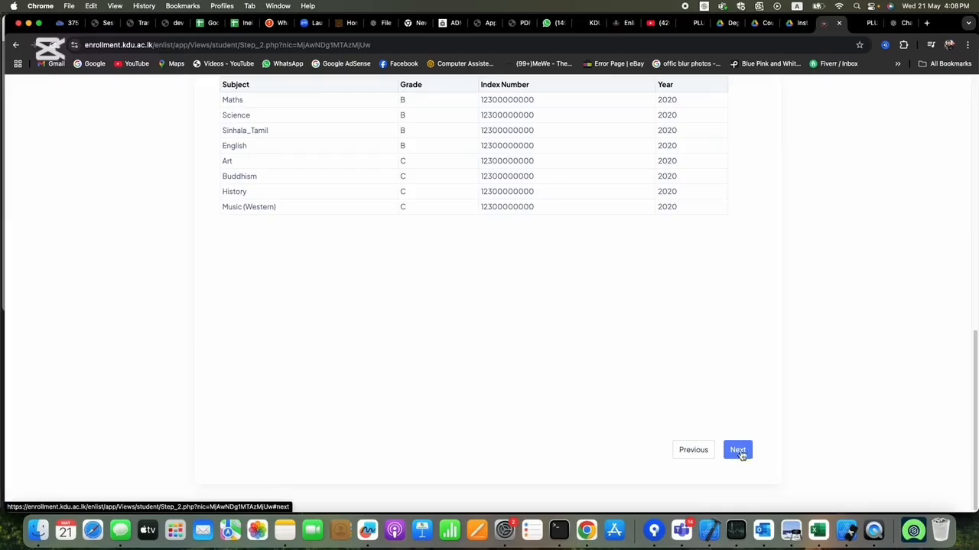
scroll(651, 319, up, 10)
scroll(649, 316, down, 10)
click(737, 457)
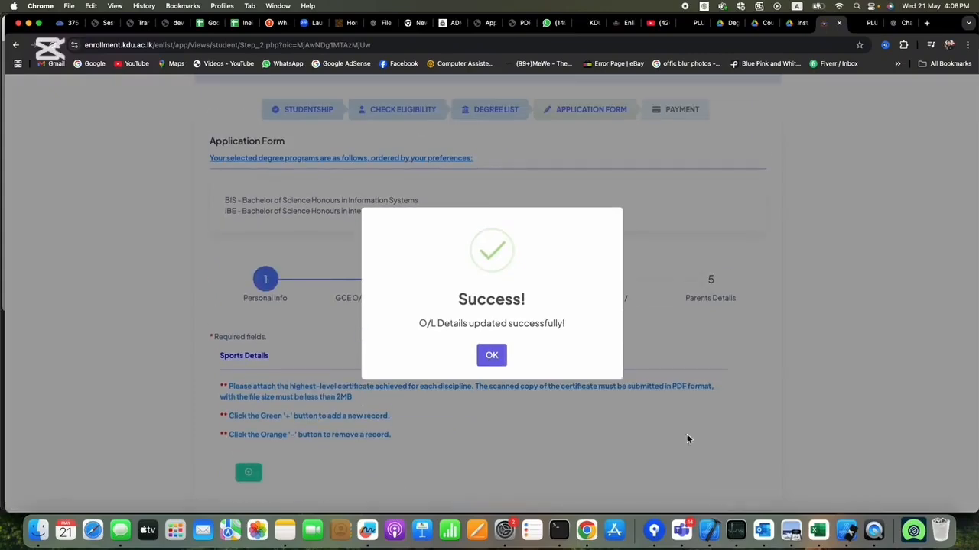
- Dismiss the O/L success message and scroll to the empty Sports Details section
click(491, 355)
scroll(471, 310, down, 10)
scroll(471, 305, up, 9)
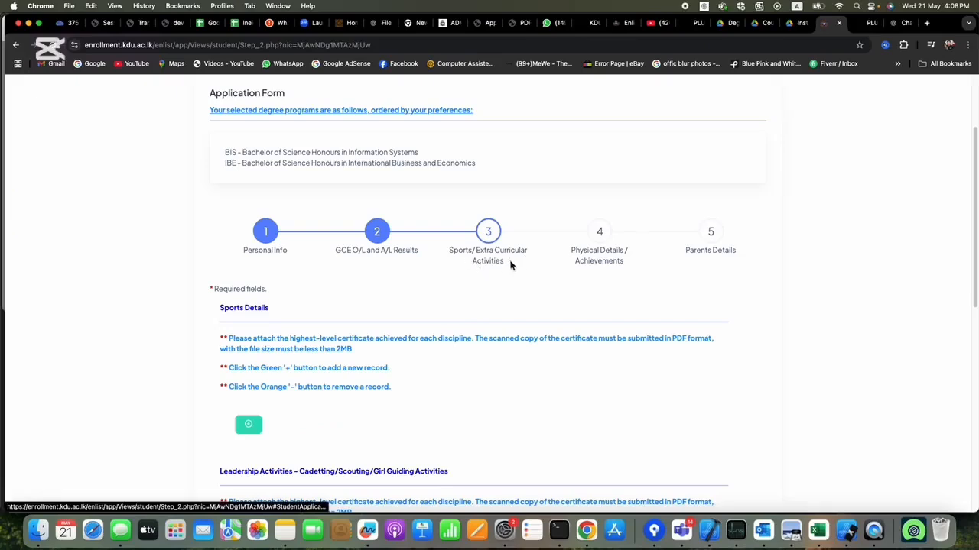
scroll(459, 310, down, 2)
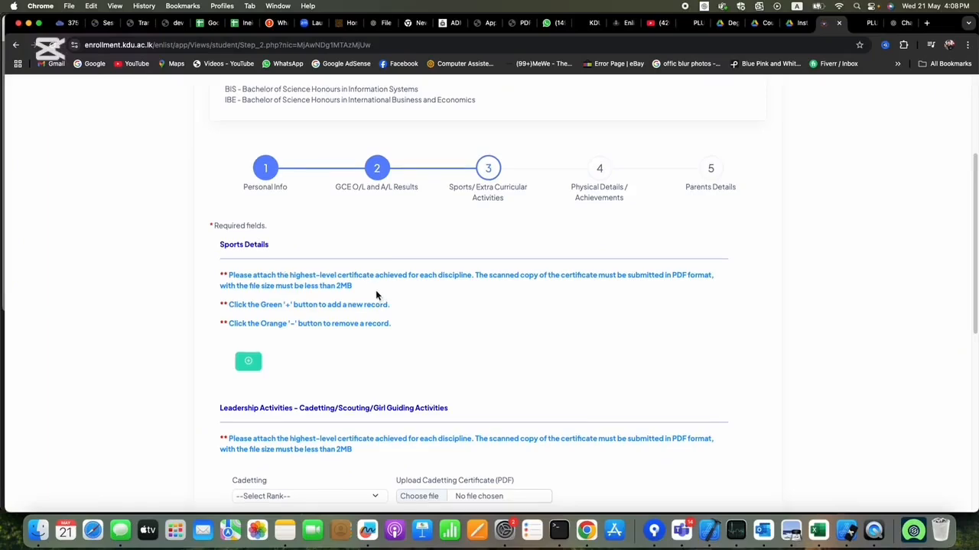
- Add a Badminton sports record at Provincial Level, year 2023, Under 18 category
click(256, 365)
click(280, 394)
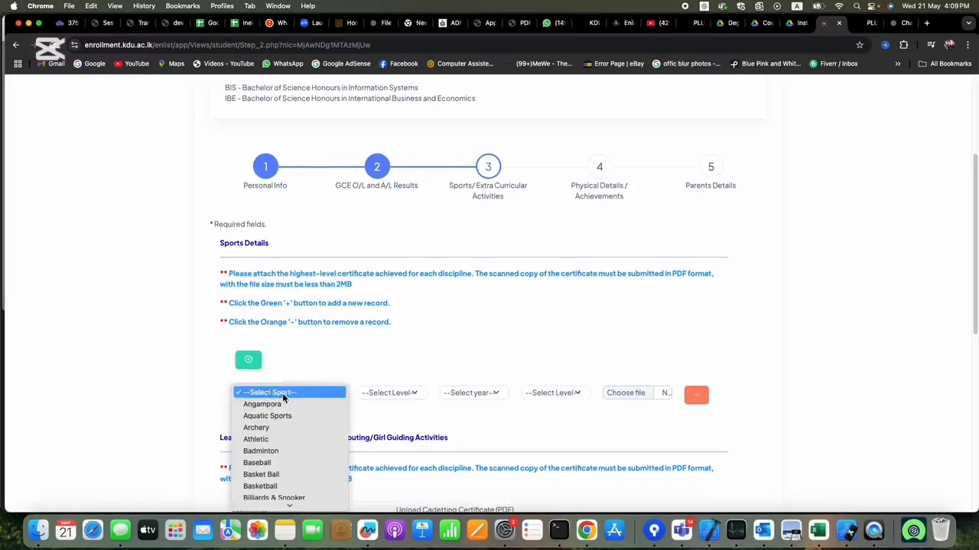
click(286, 452)
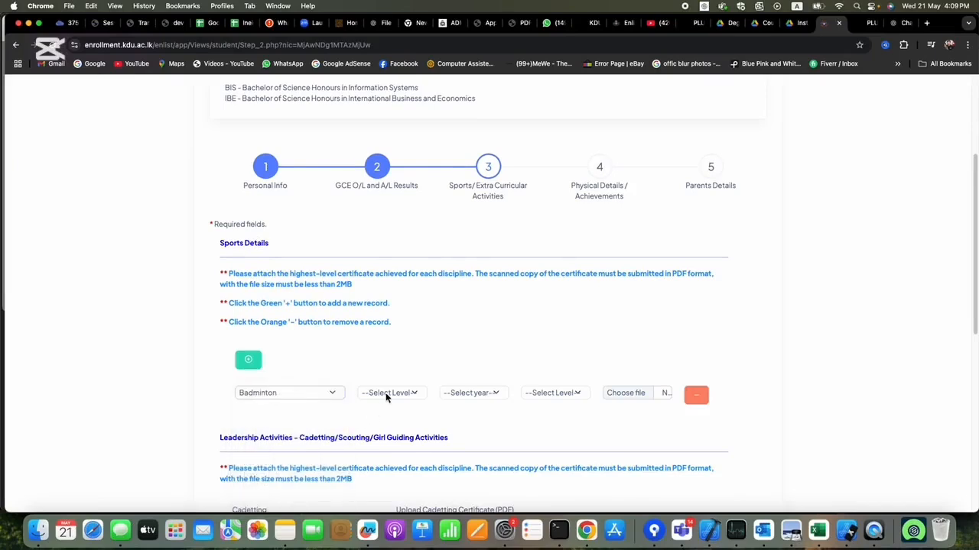
click(388, 395)
click(403, 405)
click(485, 391)
click(481, 416)
click(485, 394)
click(485, 393)
click(555, 393)
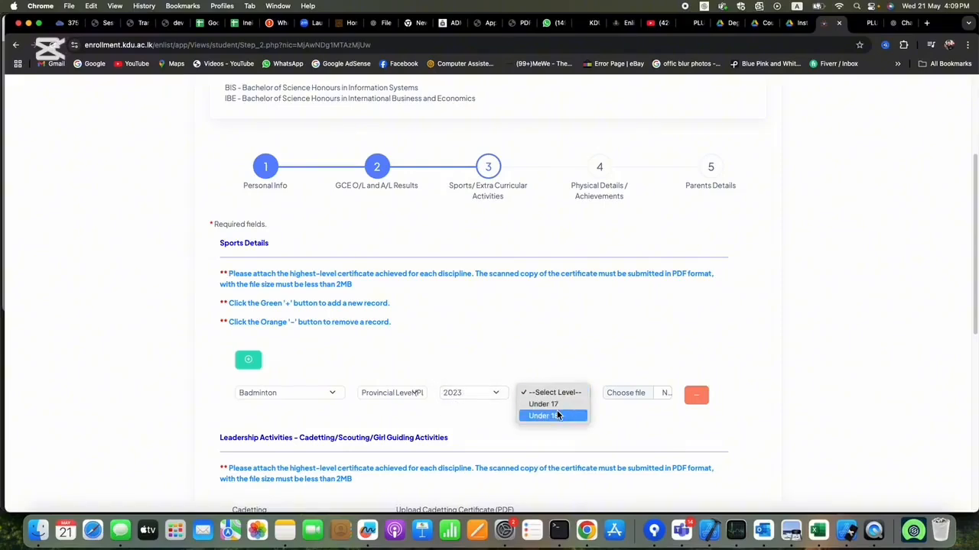
click(556, 414)
- Attach slip org.pdf as the Badminton record's certificate
click(609, 396)
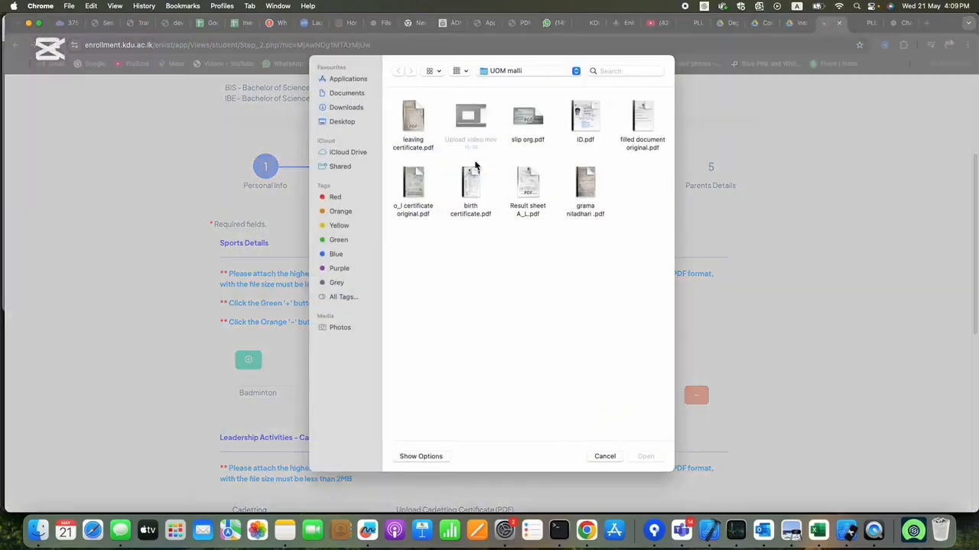
click(417, 135)
click(612, 283)
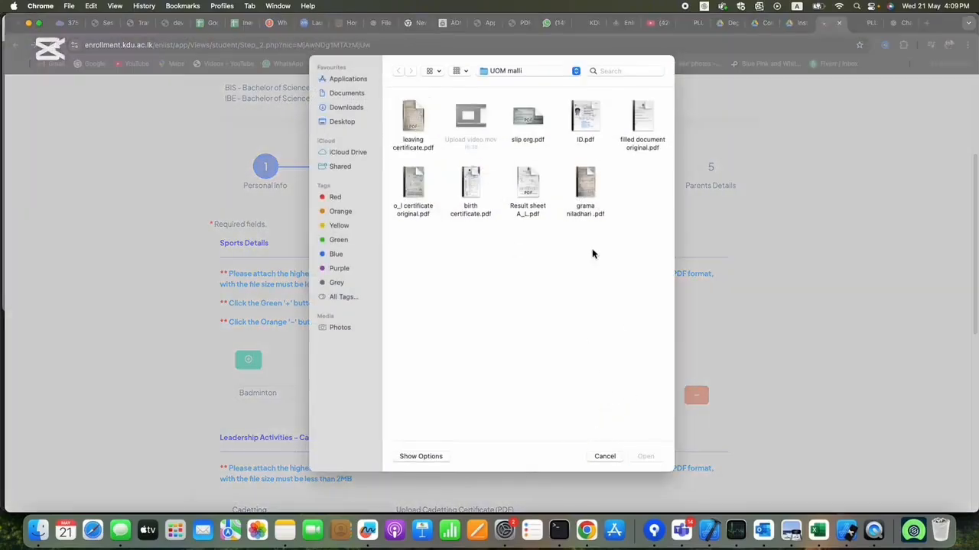
click(533, 131)
click(652, 458)
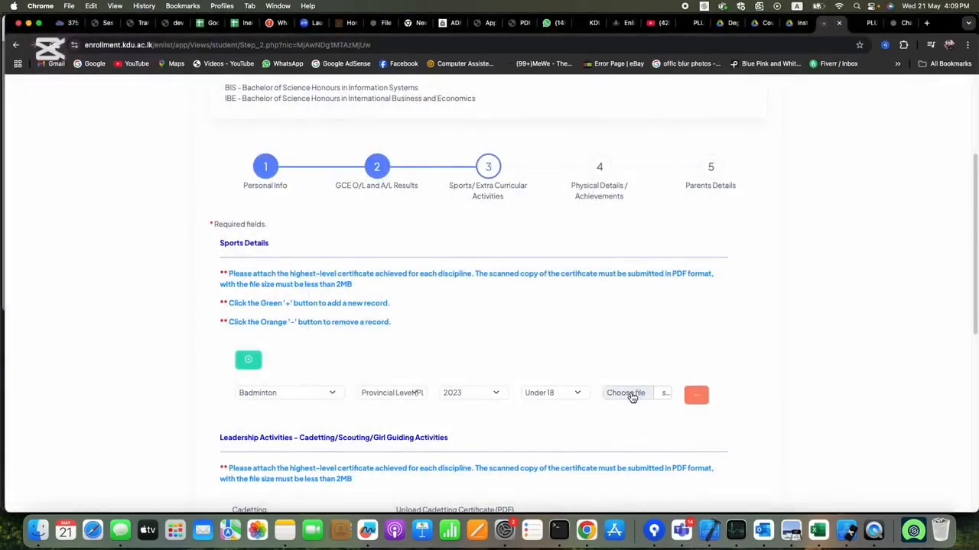
scroll(619, 402, down, 3)
scroll(569, 401, down, 2)
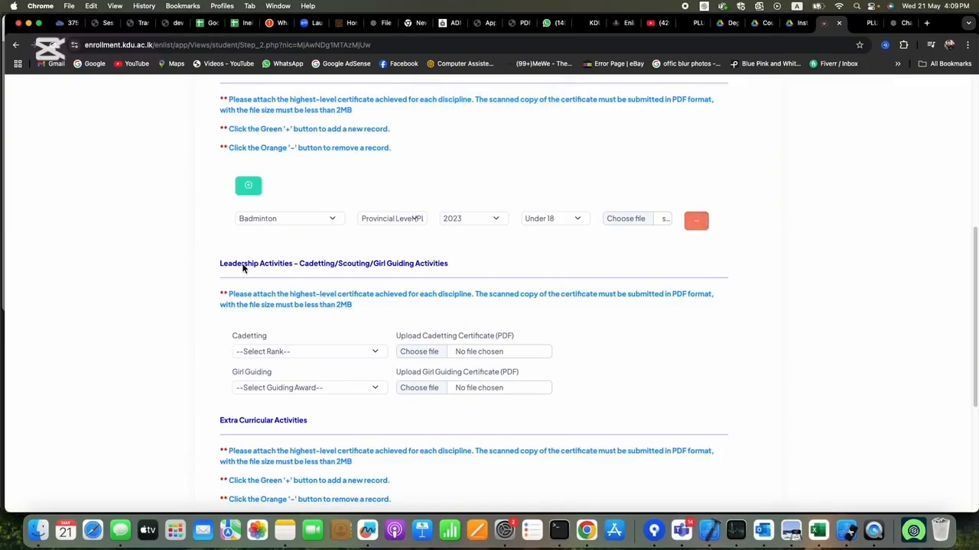
- Set the cadetting rank to IUO/W01 and attach slip org.pdf as its certificate
click(331, 352)
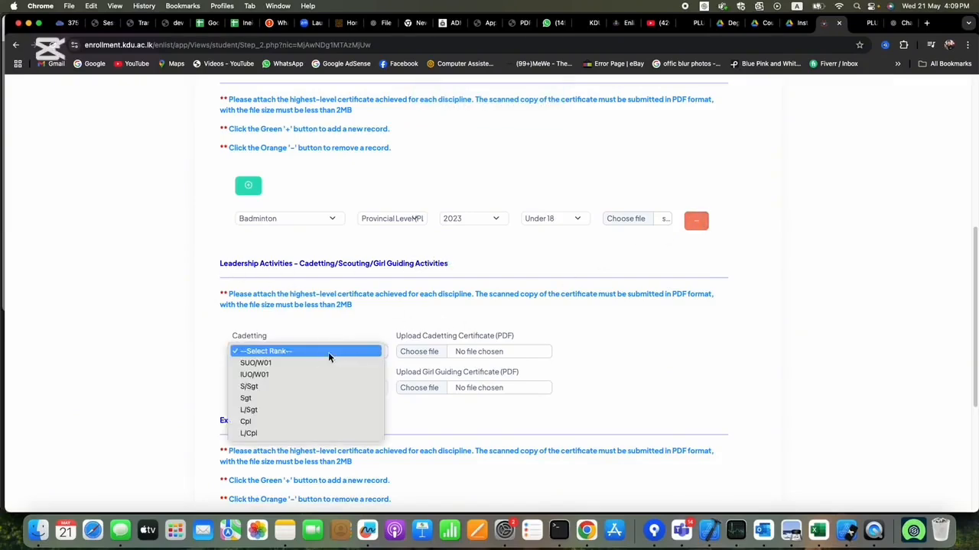
click(323, 319)
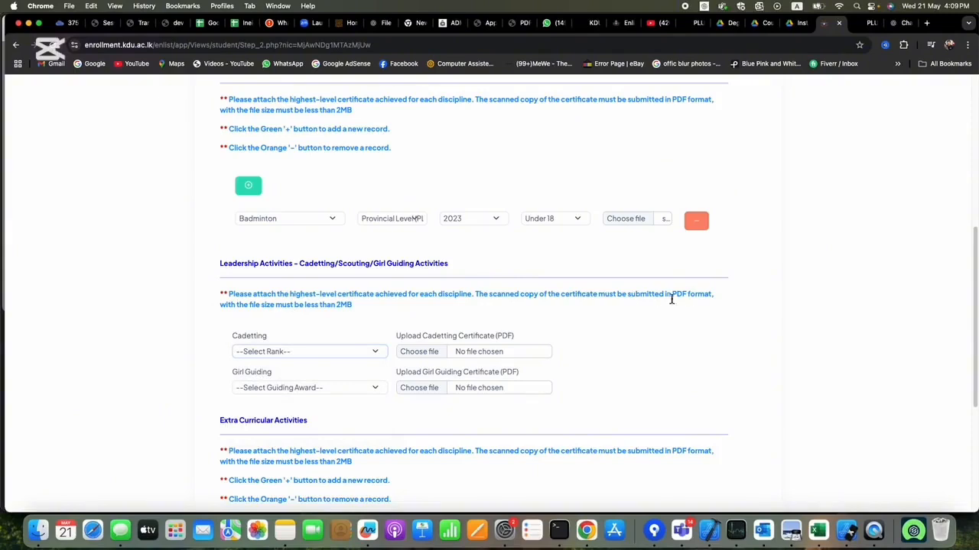
scroll(395, 354, down, 1)
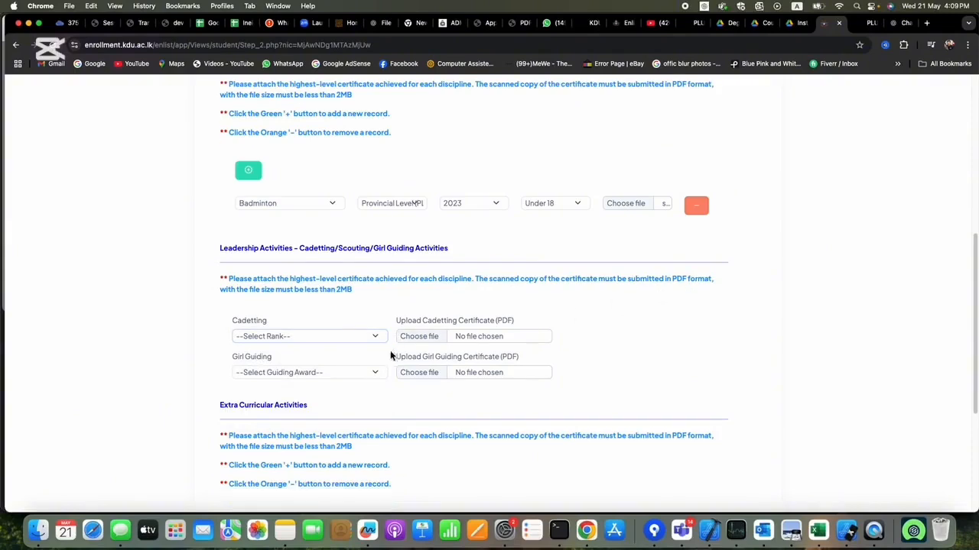
click(333, 341)
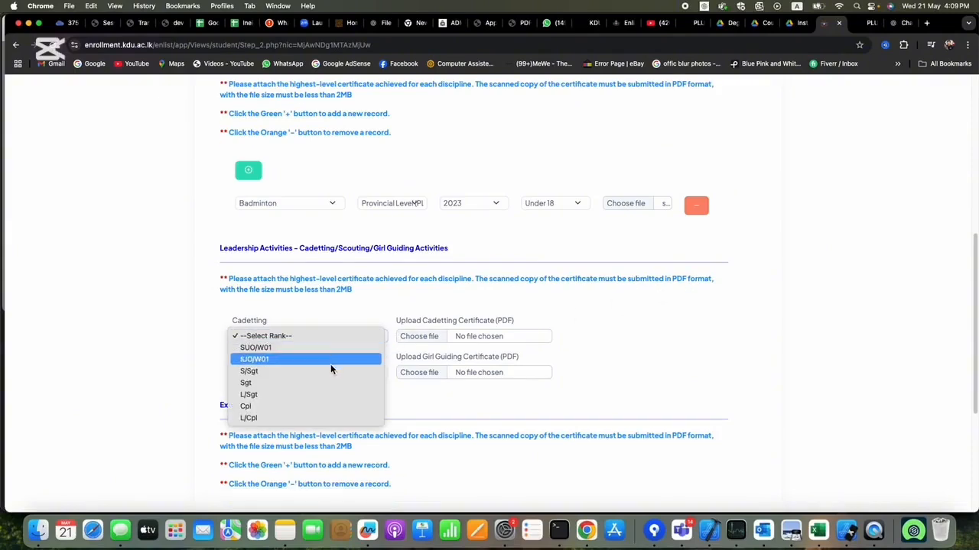
click(331, 364)
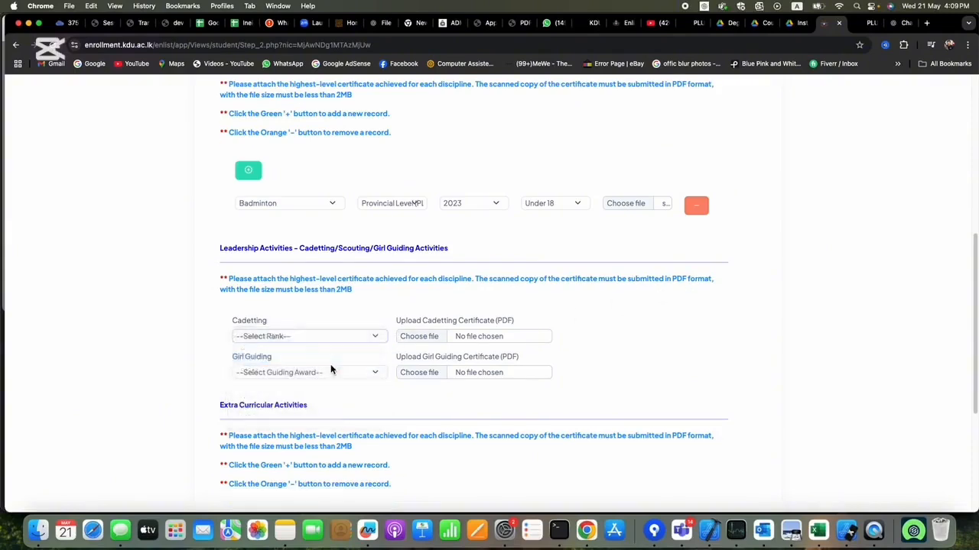
click(419, 336)
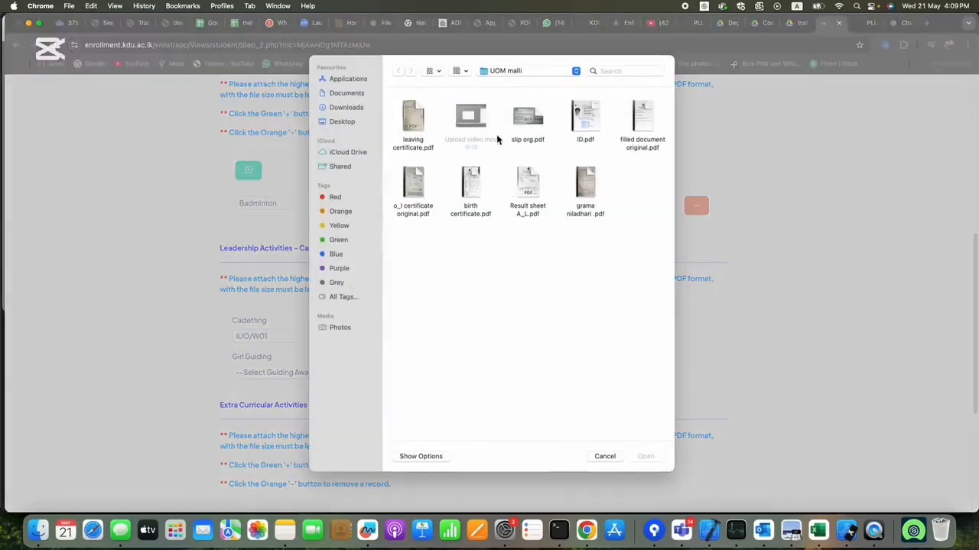
click(516, 119)
click(645, 456)
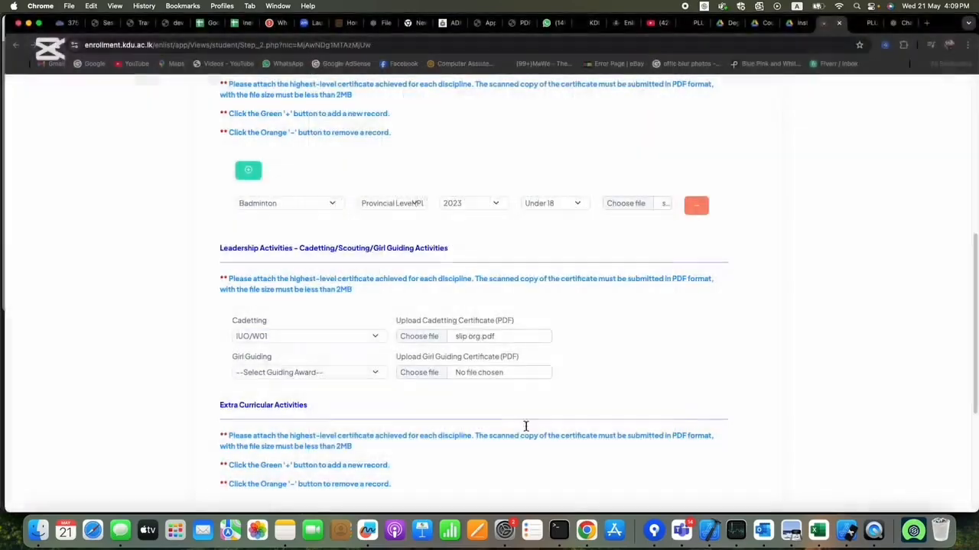
- Choose District Commissioner's Award for Girl Guiding and attach slip org.pdf as its certificate
click(324, 372)
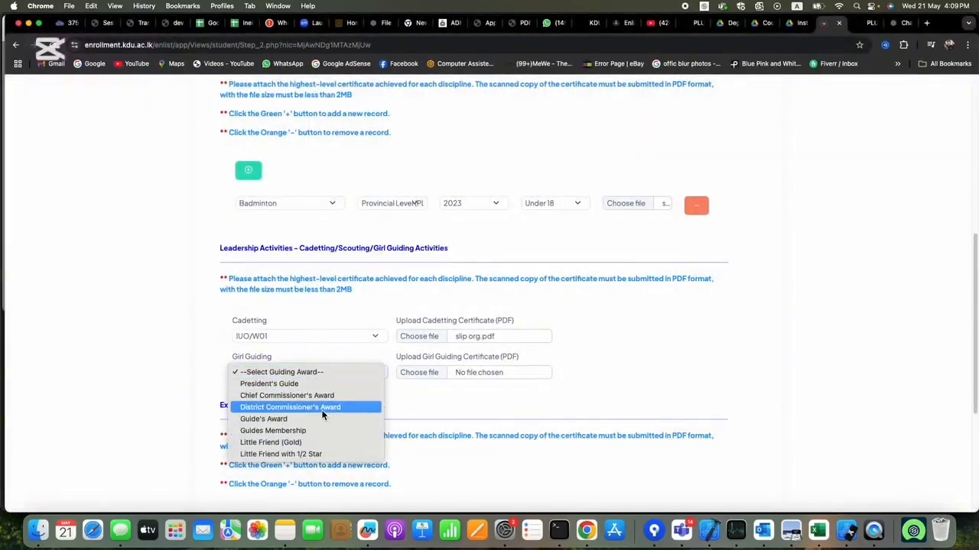
click(322, 409)
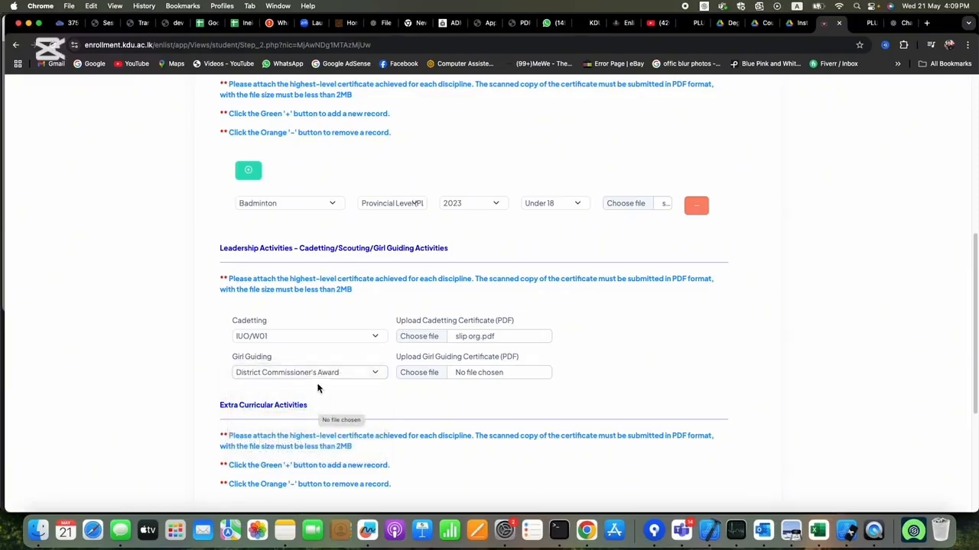
scroll(413, 325, down, 2)
click(466, 295)
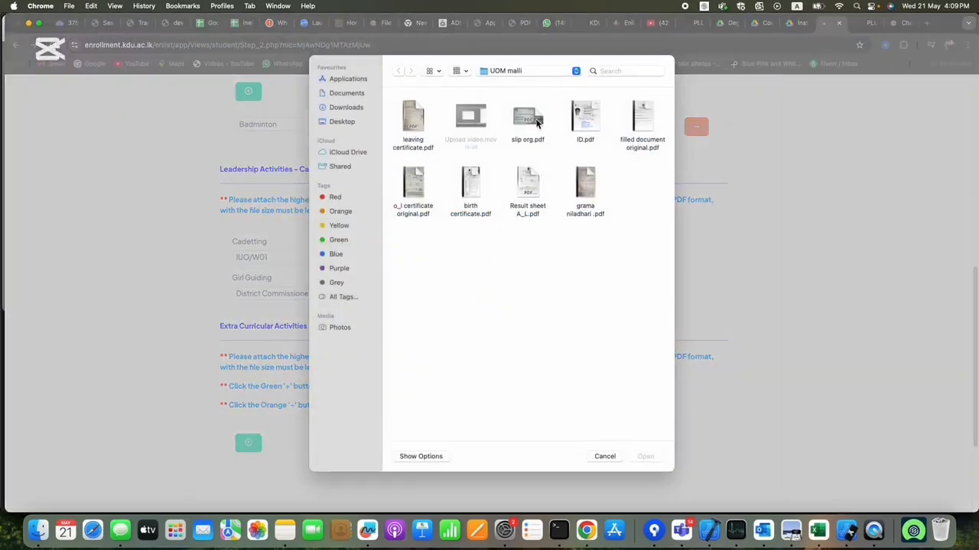
click(537, 121)
click(649, 455)
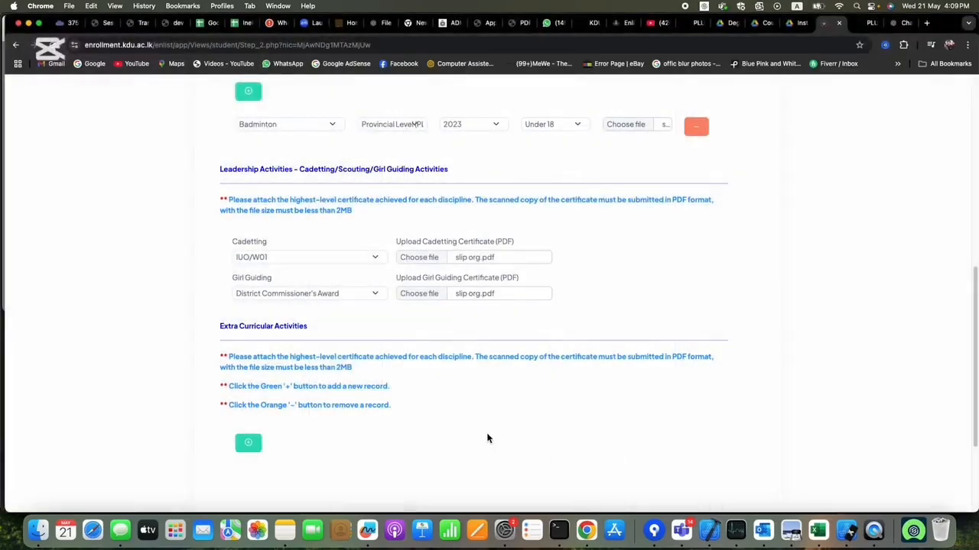
scroll(489, 440, down, 3)
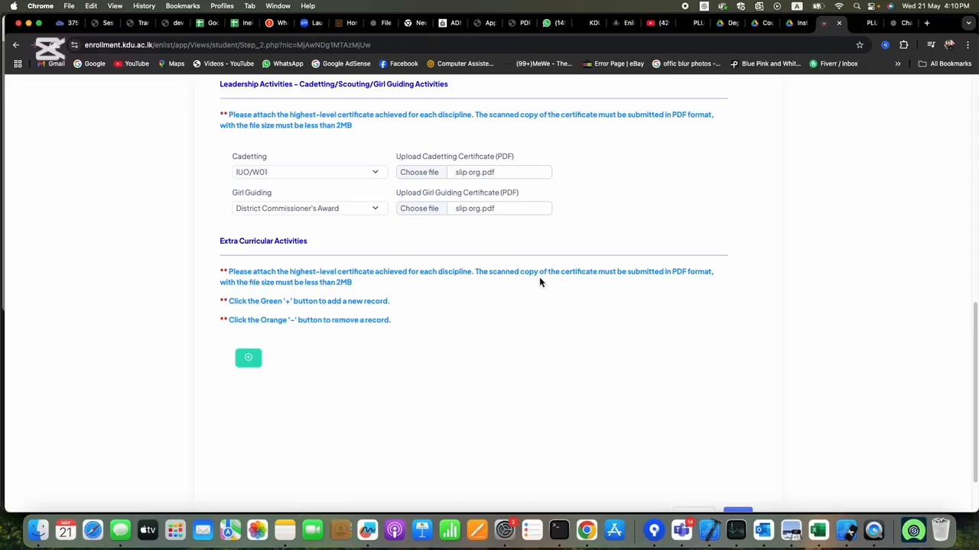
- Add an extra-curricular record with Senior Prefect as the leadership role
scroll(430, 321, down, 2)
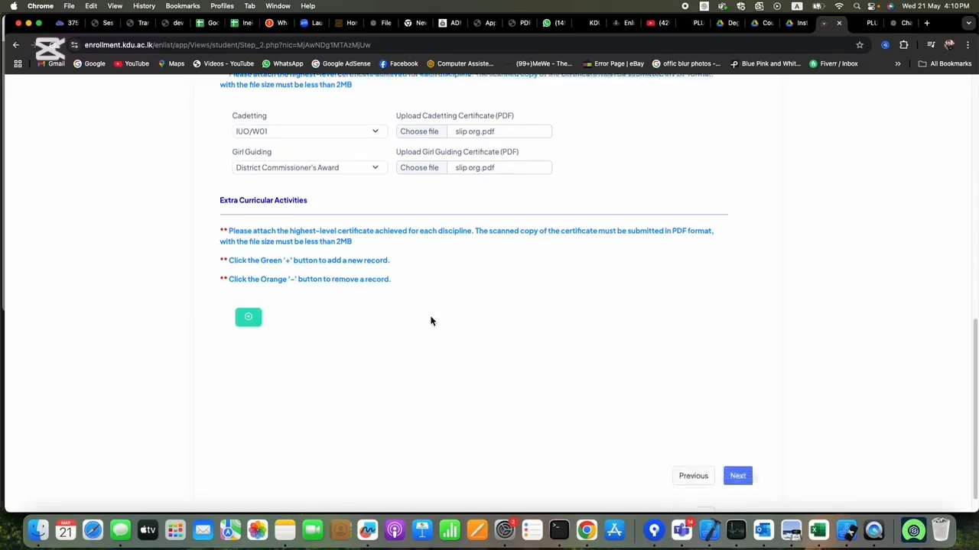
click(257, 296)
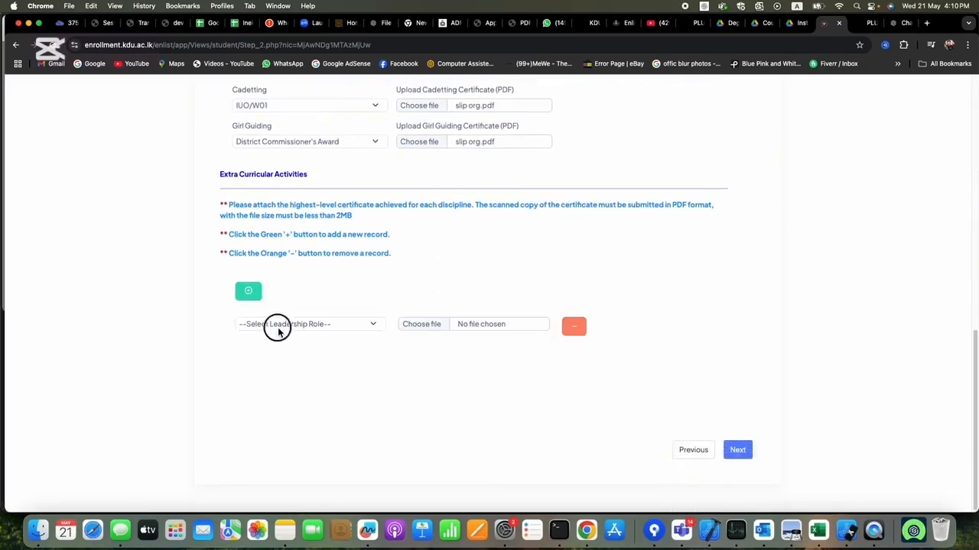
click(277, 327)
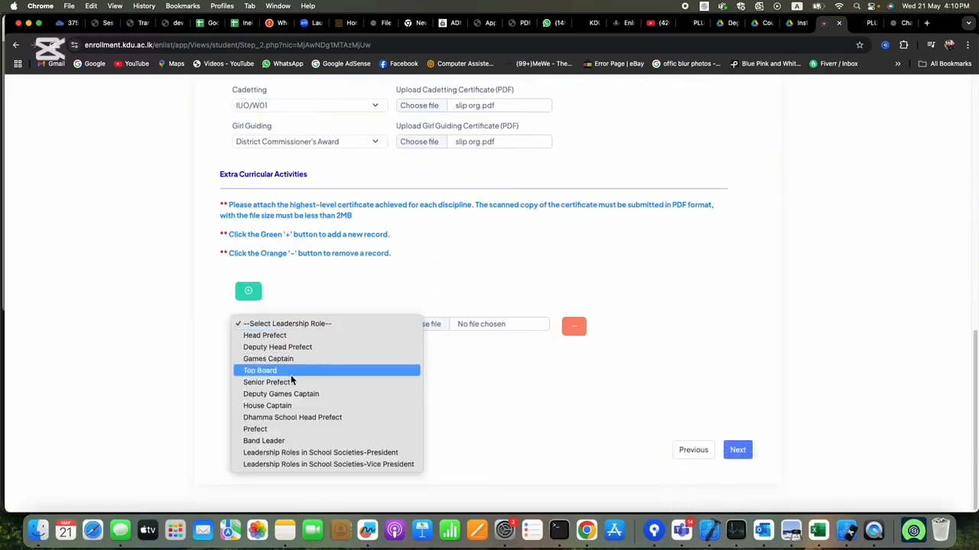
click(295, 382)
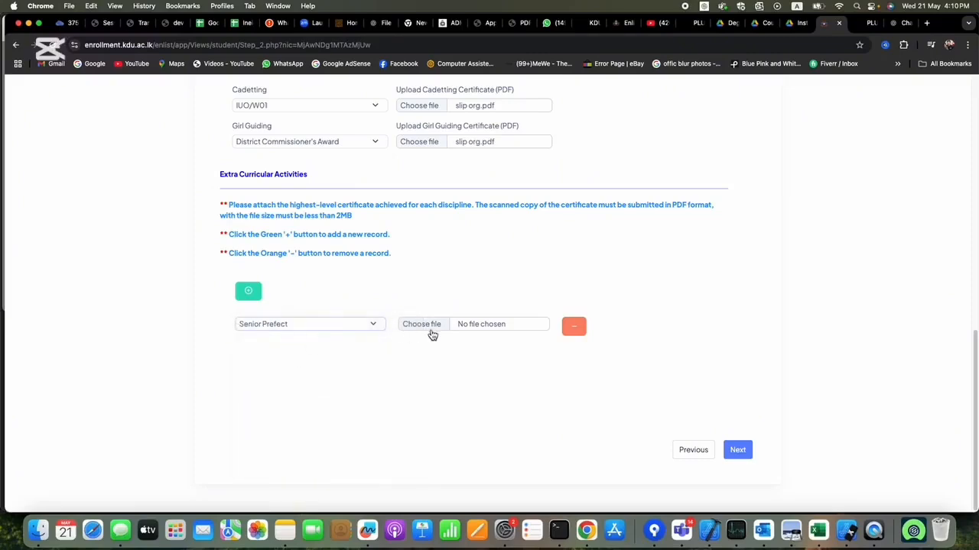
- Attach grama niladhari .pdf as the Senior Prefect certificate and submit the sports and activities step
click(428, 325)
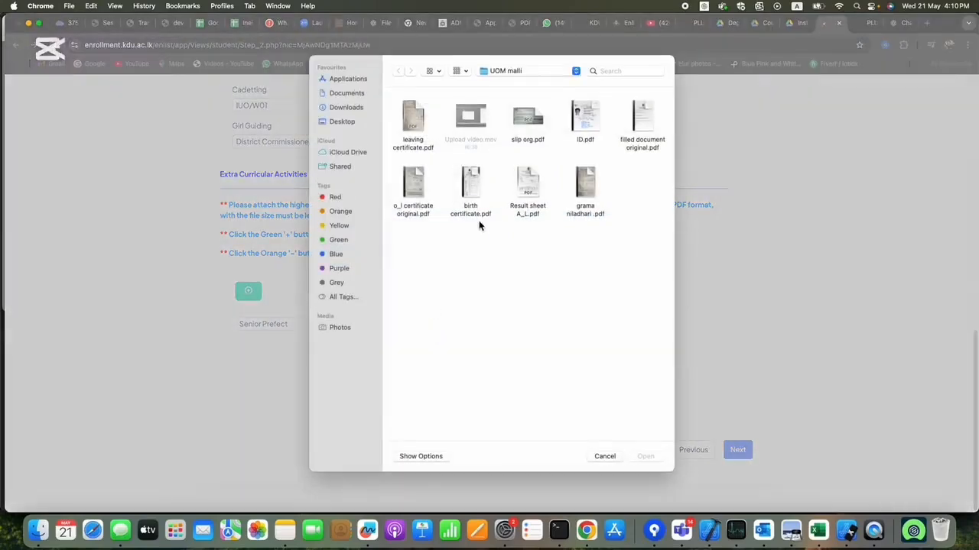
click(583, 178)
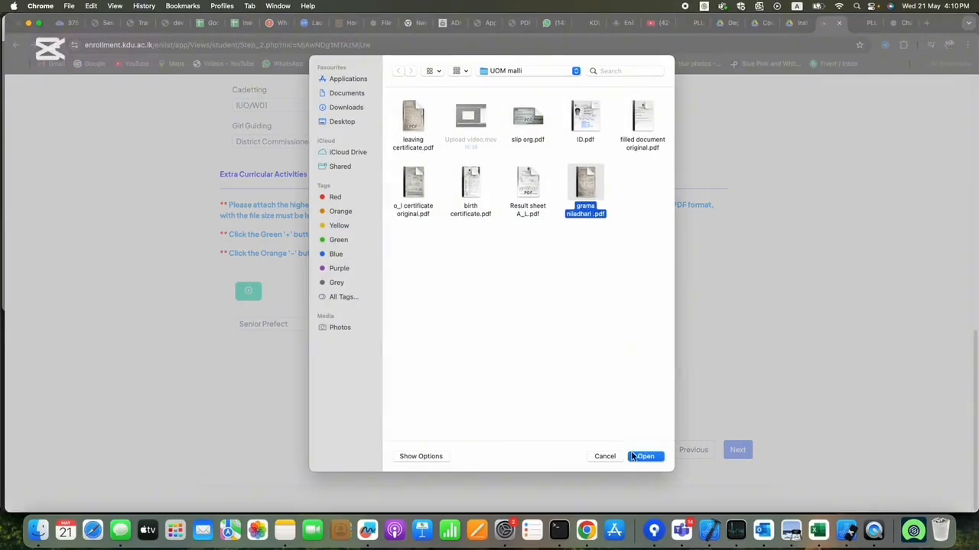
click(645, 457)
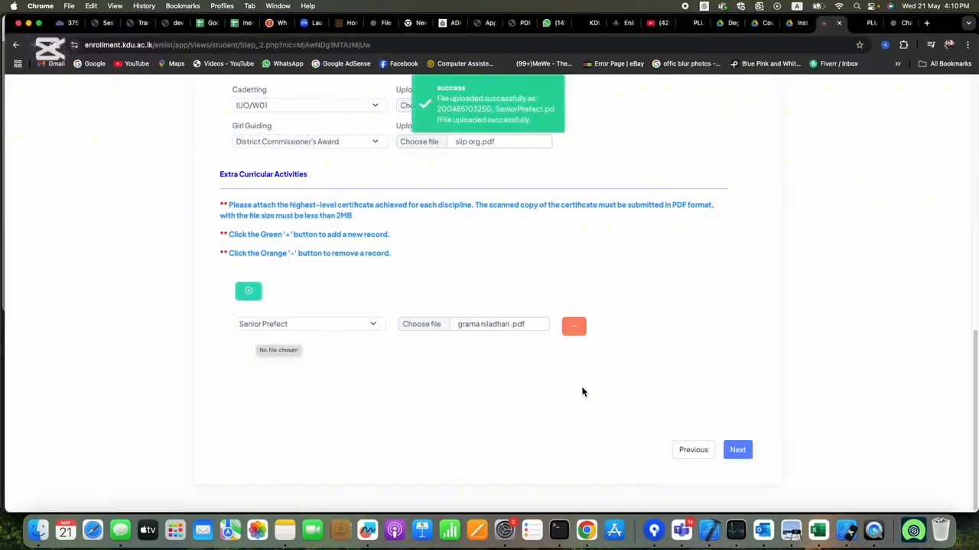
click(742, 451)
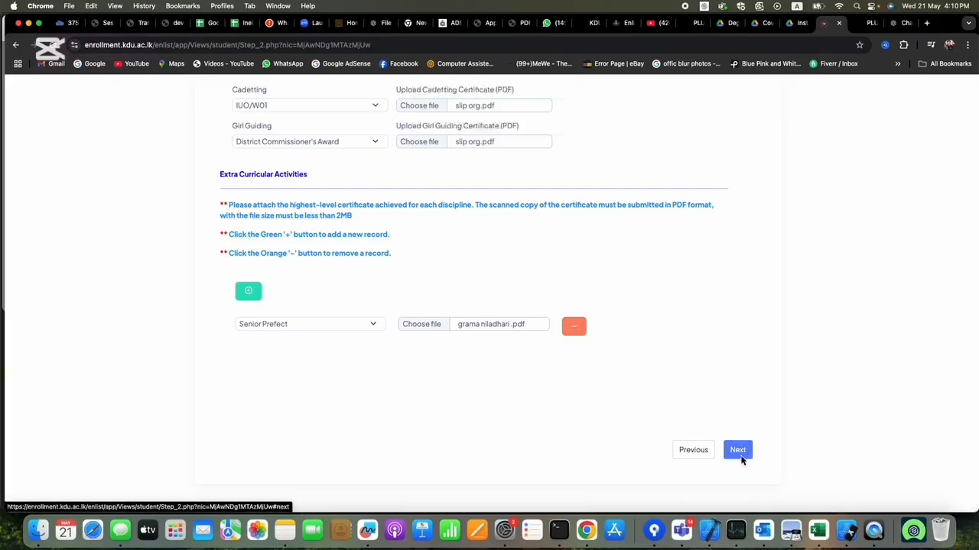
- Dismiss the success message and enter a height of 190 cm
click(493, 363)
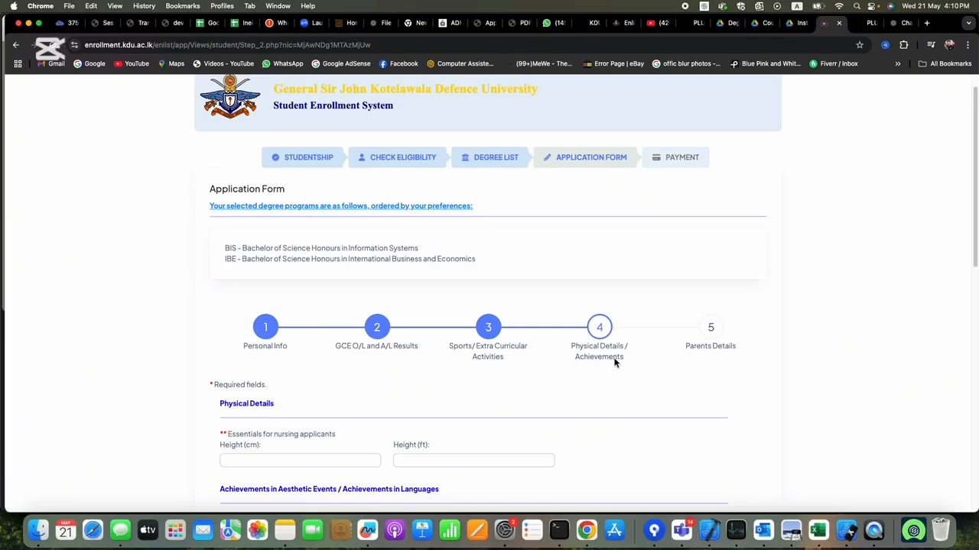
scroll(511, 379, down, 2)
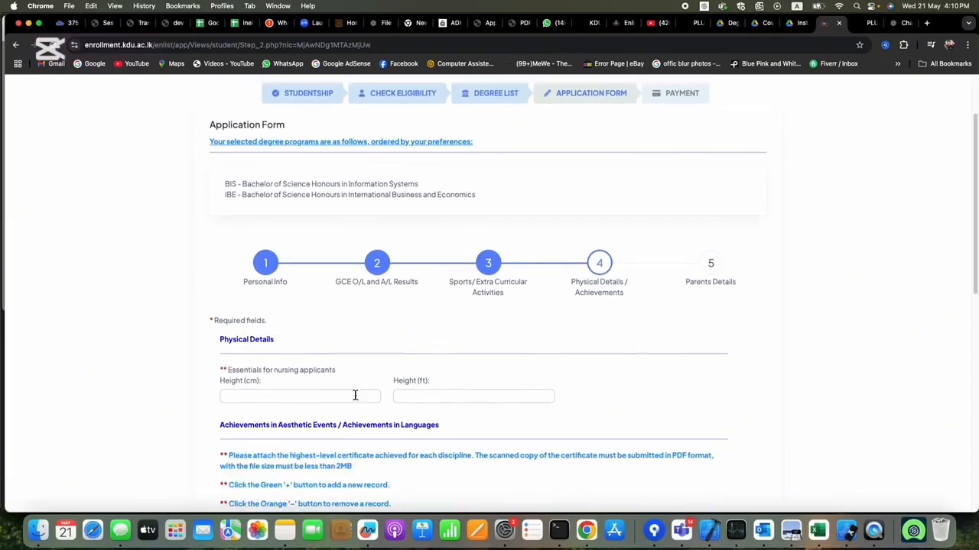
click(300, 394)
text(190)
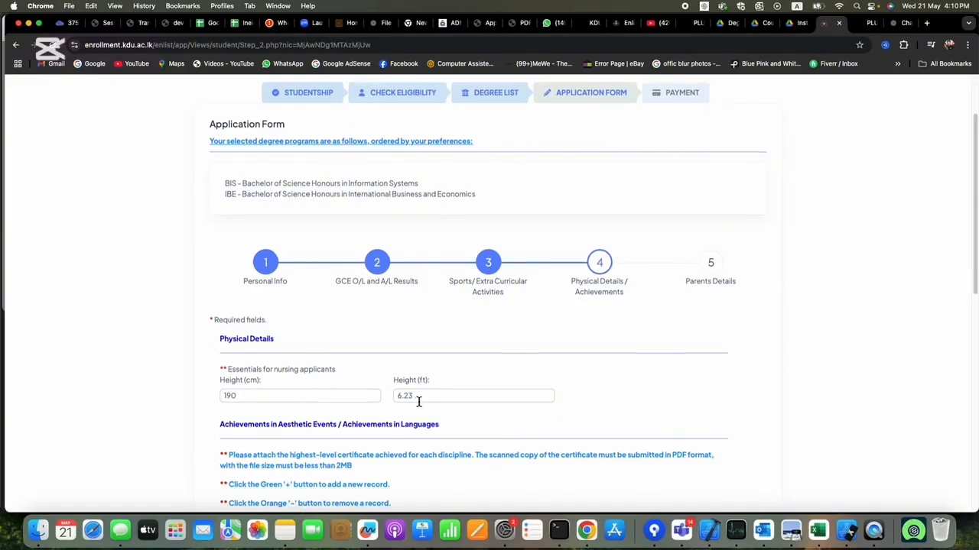
scroll(417, 400, down, 5)
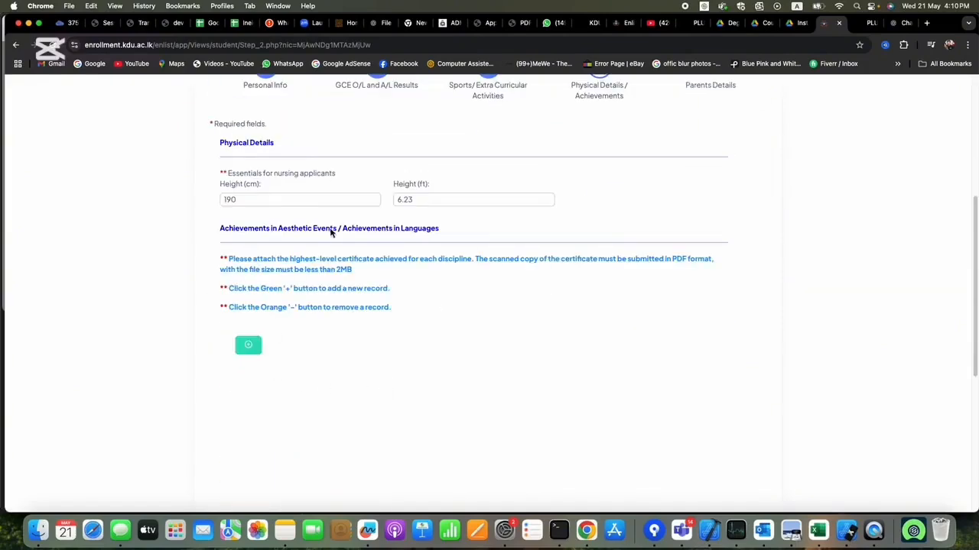
- Add a Provincial Level Dancing achievement with slip org.pdf attached, then submit the step
click(257, 346)
click(280, 377)
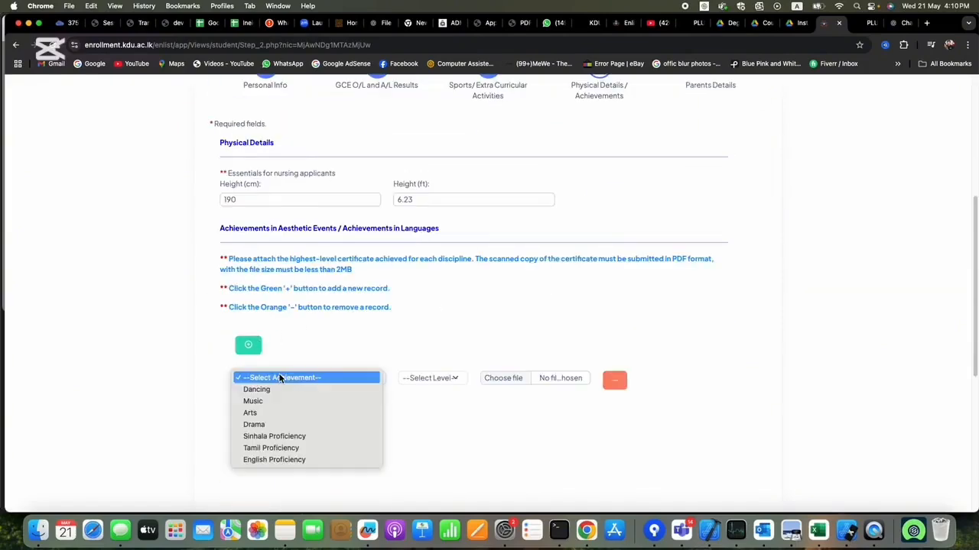
click(286, 389)
click(428, 378)
click(440, 390)
click(517, 381)
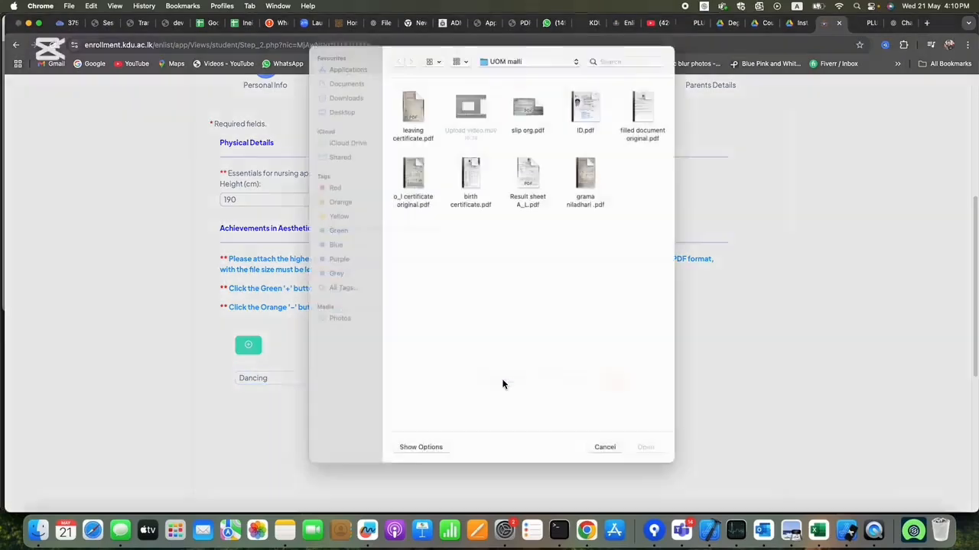
click(538, 116)
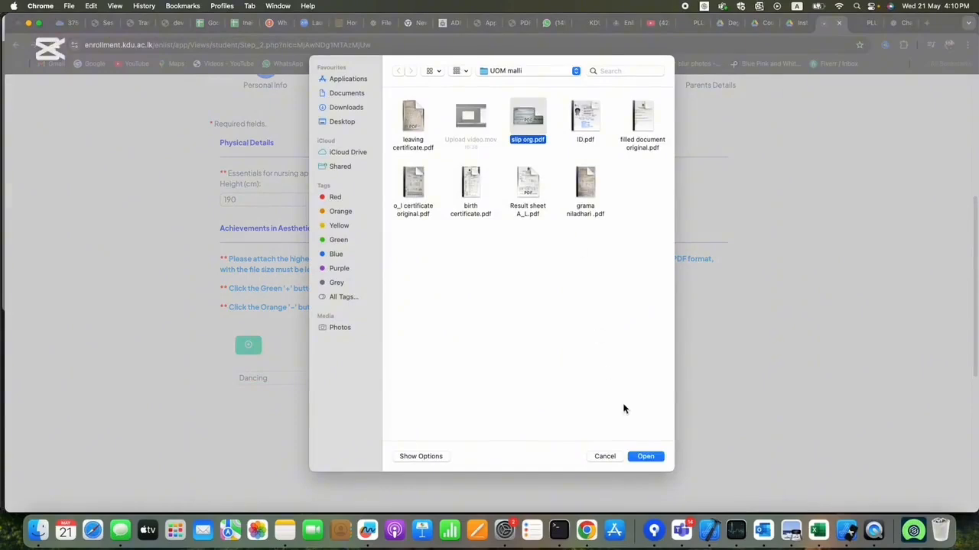
click(645, 456)
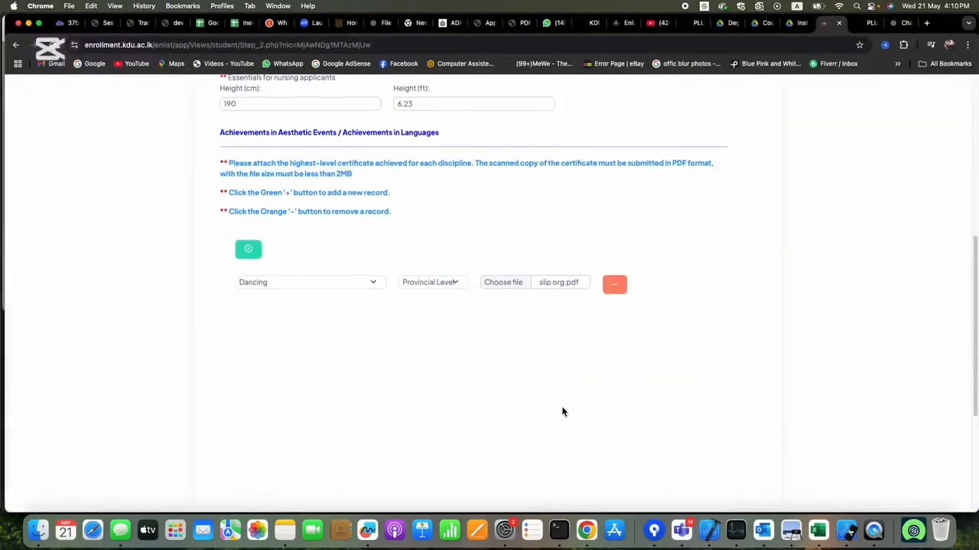
click(751, 459)
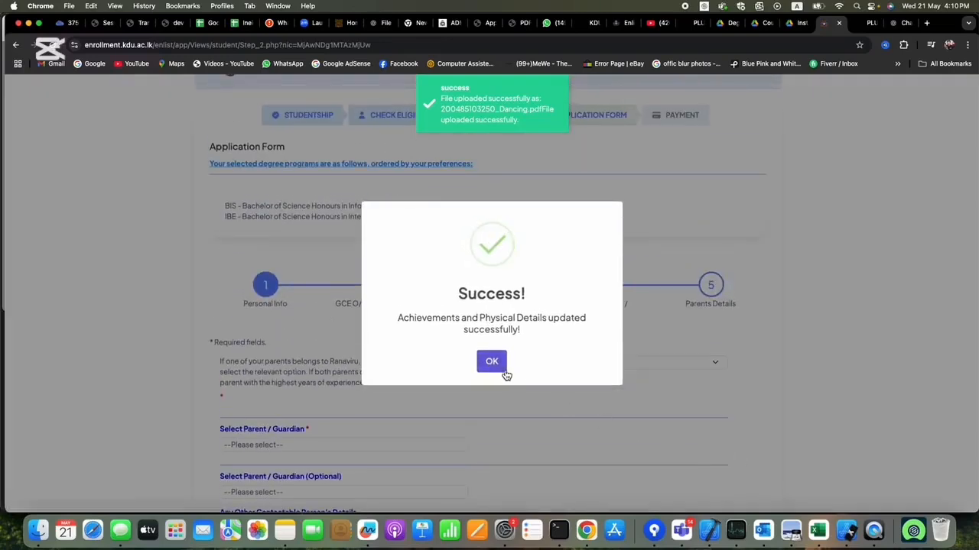
- Choose Ranaviru as the parent's service category and enter 5 years of experience
click(501, 366)
click(519, 365)
click(425, 393)
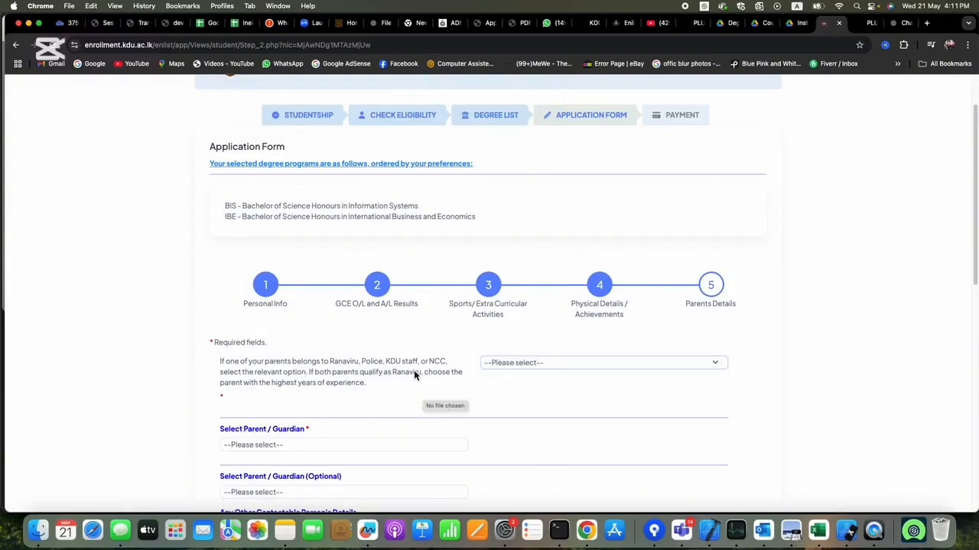
click(529, 363)
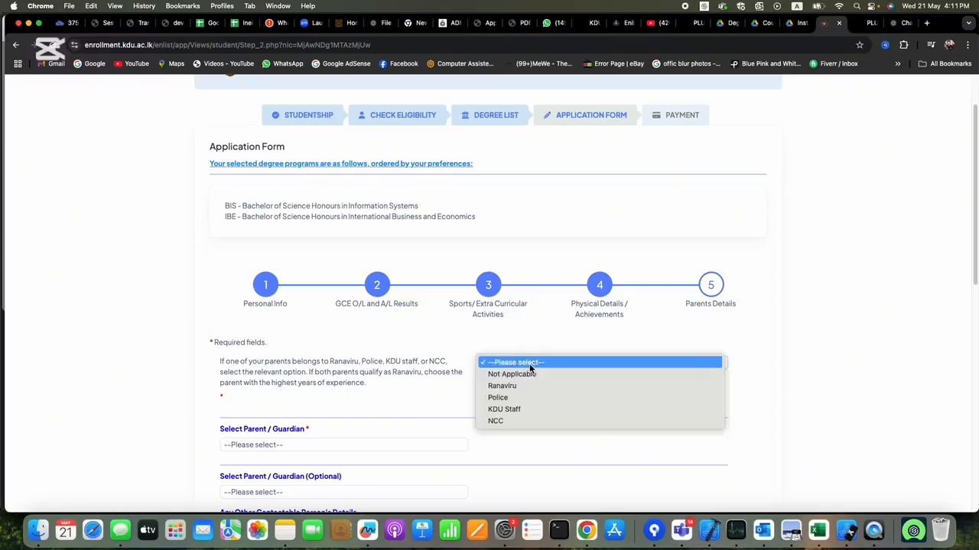
click(530, 387)
click(426, 419)
click(425, 423)
click(426, 425)
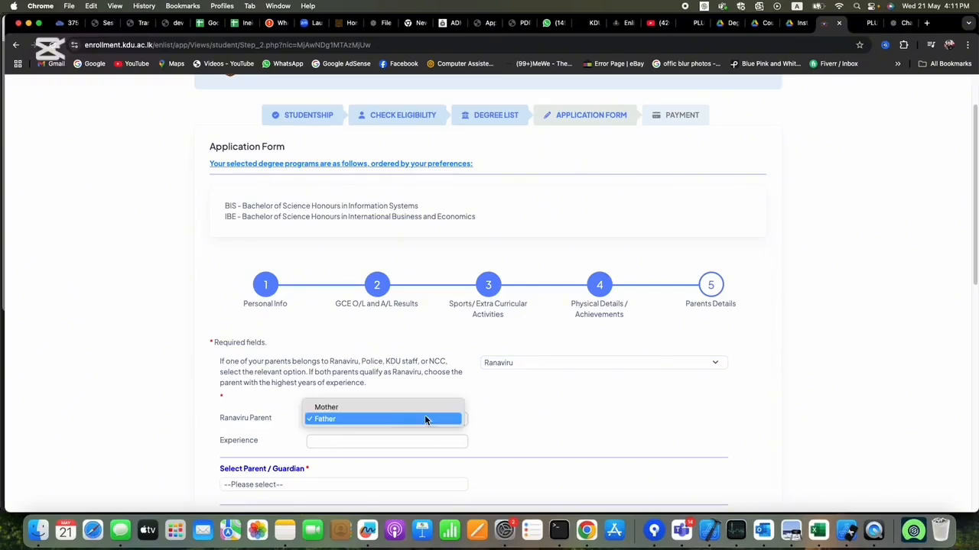
click(424, 405)
click(410, 441)
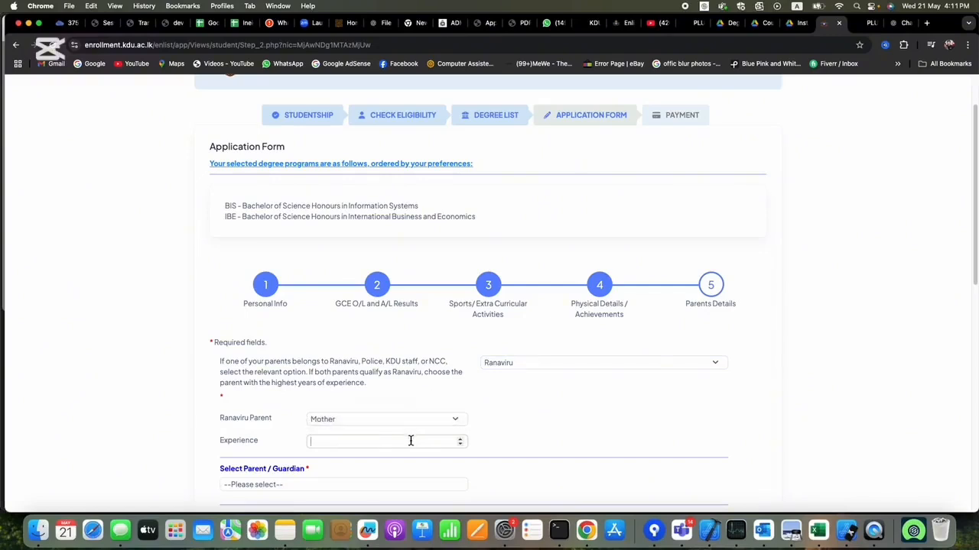
text(5)
- Set the reason to Discharge and the serving parent to Father
click(383, 464)
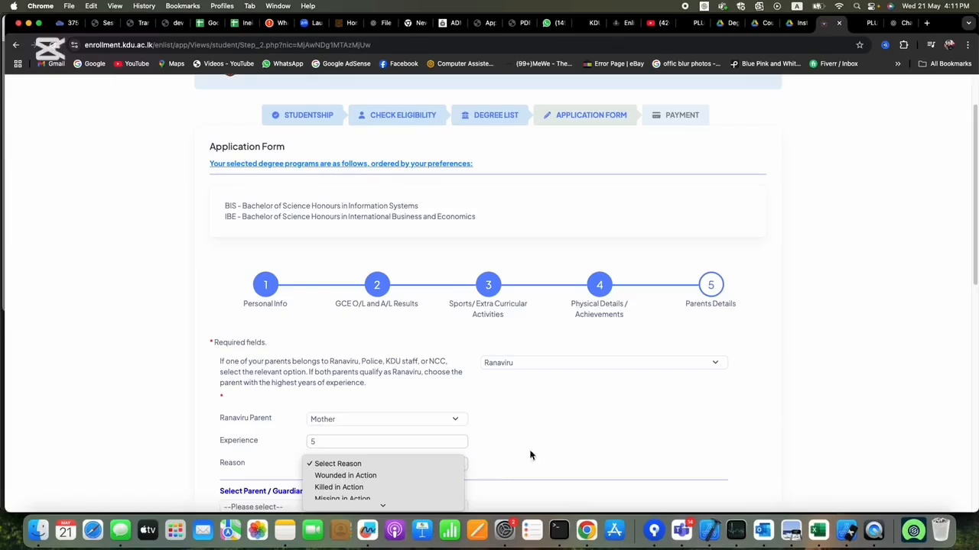
click(405, 486)
scroll(518, 450, down, 1)
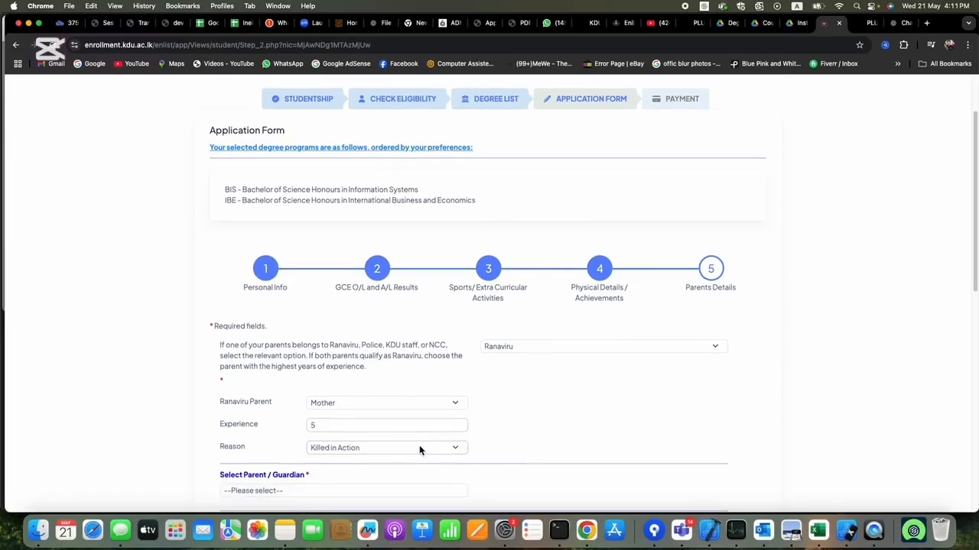
click(419, 445)
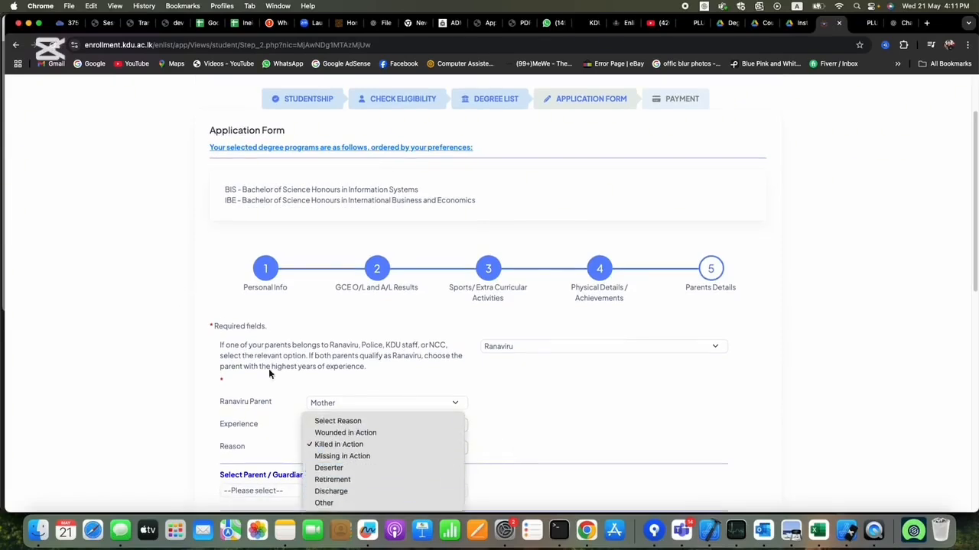
click(363, 493)
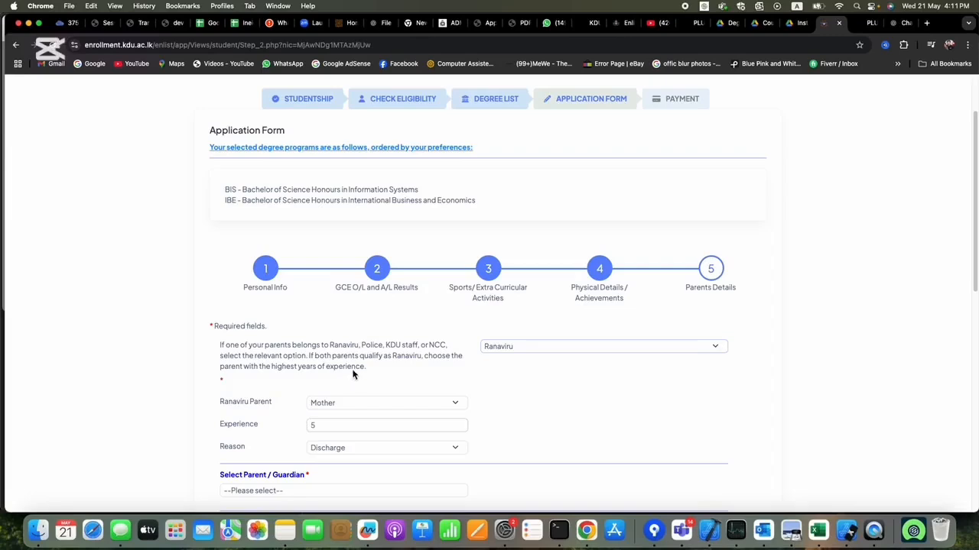
click(384, 403)
click(384, 415)
click(379, 428)
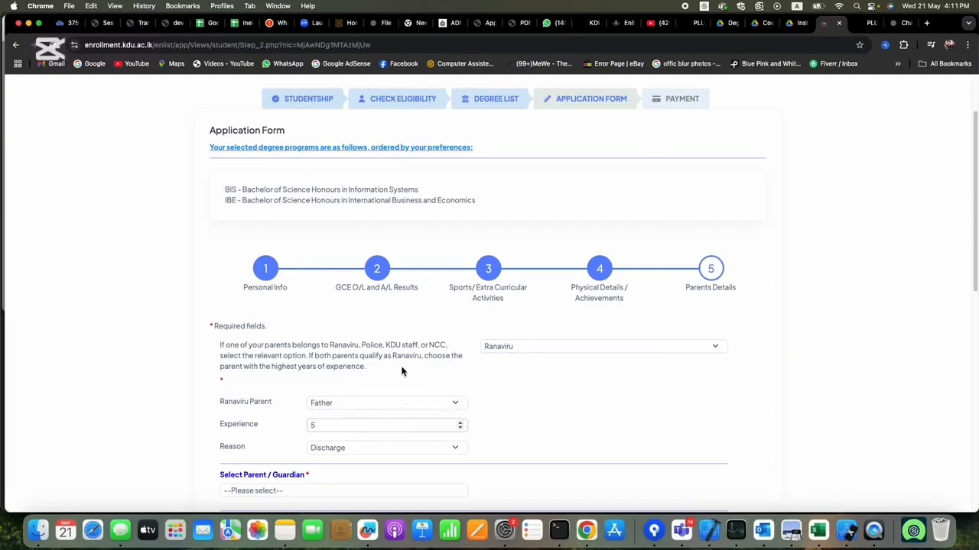
- Change the parent's service category to NCC, keeping Discharge as the reason
click(537, 349)
click(539, 357)
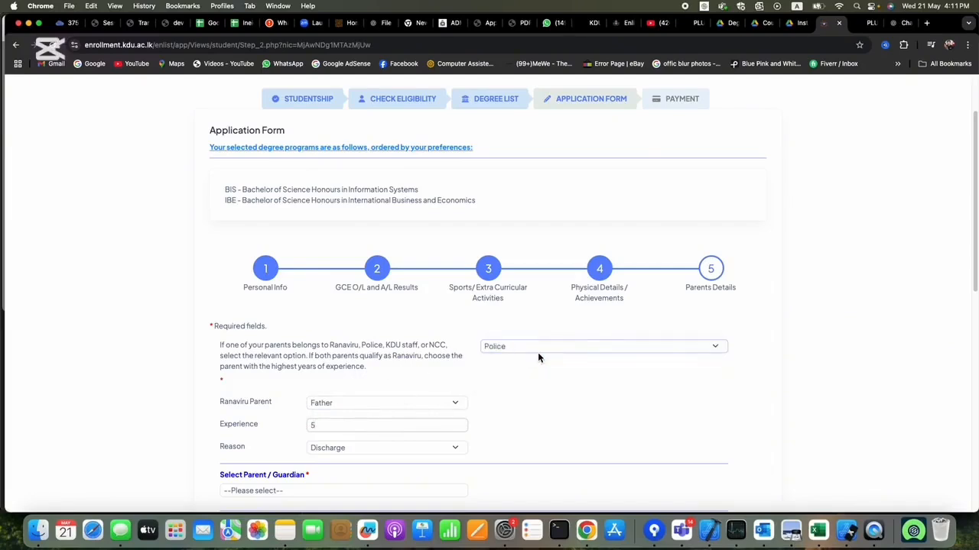
click(537, 349)
click(539, 357)
click(539, 349)
click(539, 360)
click(418, 451)
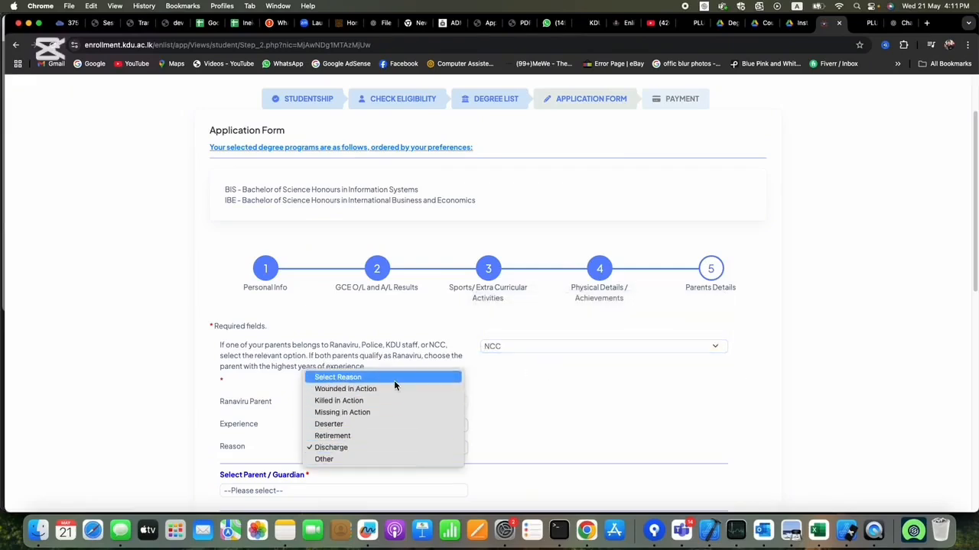
click(493, 404)
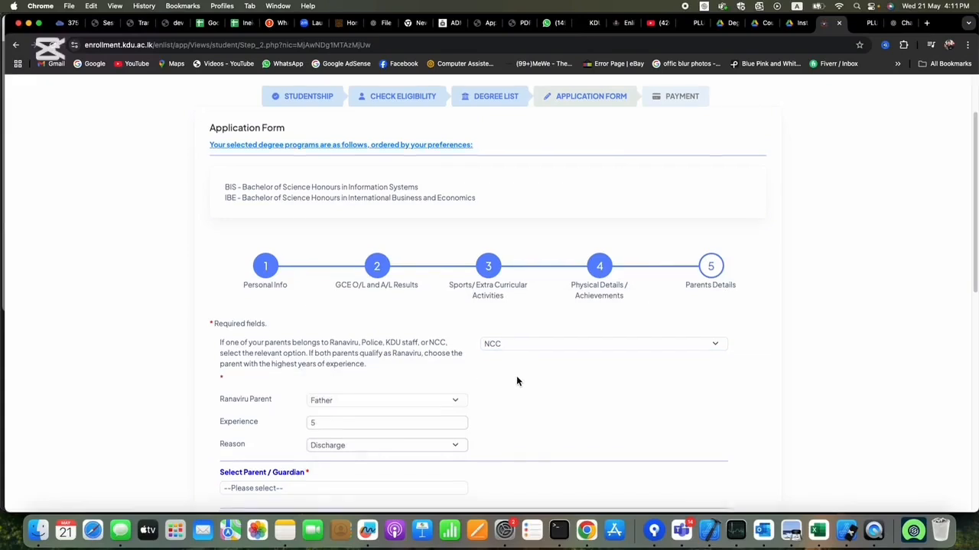
scroll(516, 380, down, 3)
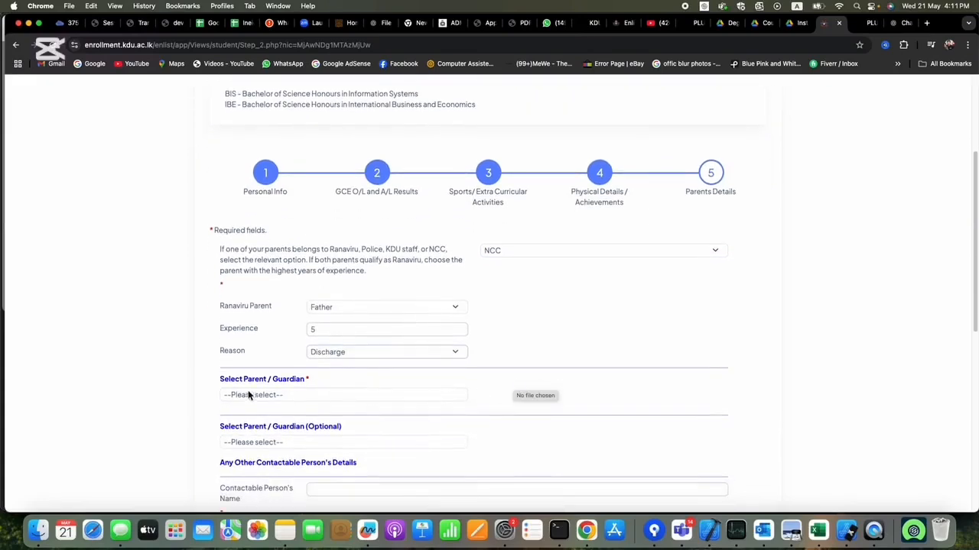
- Select Father as the main parent and Mother as the optional second parent
click(287, 397)
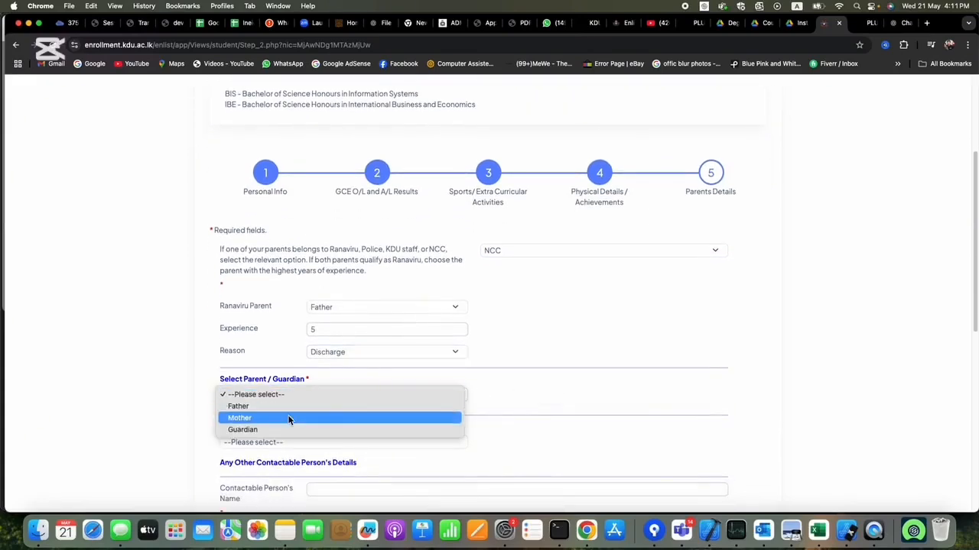
click(289, 406)
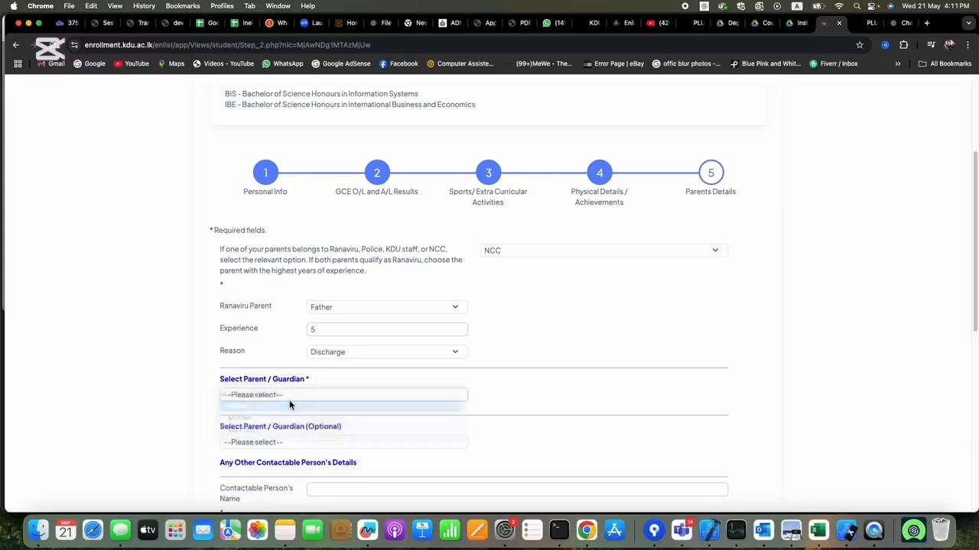
scroll(313, 394, down, 5)
click(319, 374)
click(323, 384)
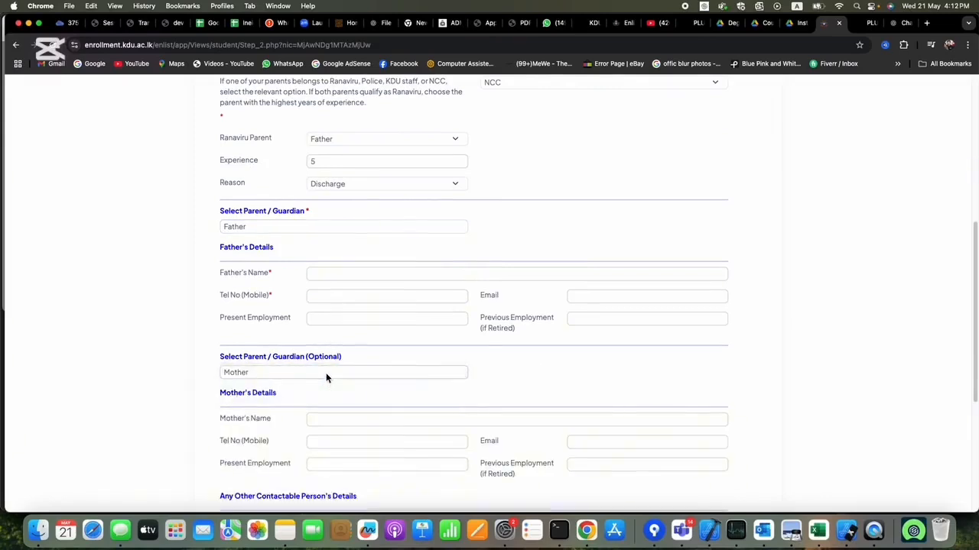
- Review the parent and contact person details and submit the application form
scroll(326, 372, down, 8)
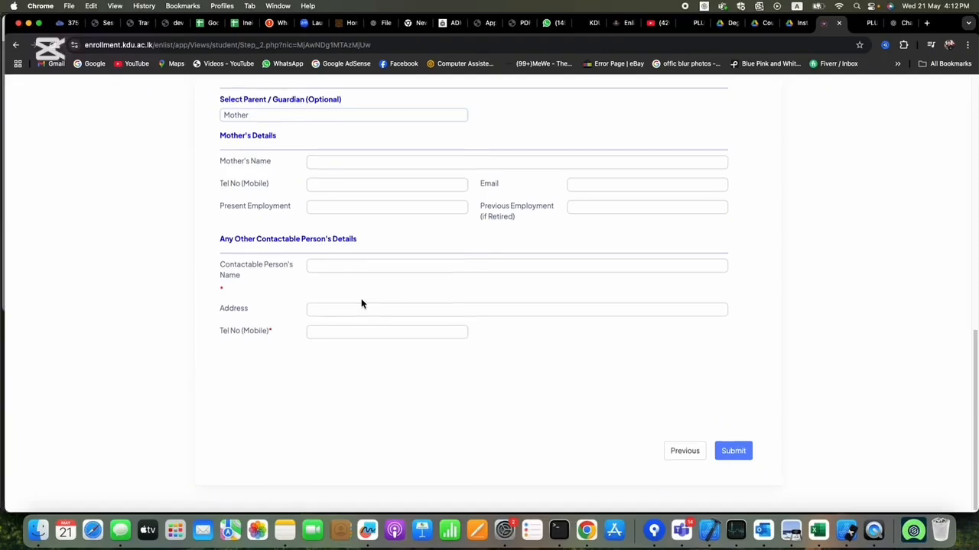
scroll(361, 298, up, 5)
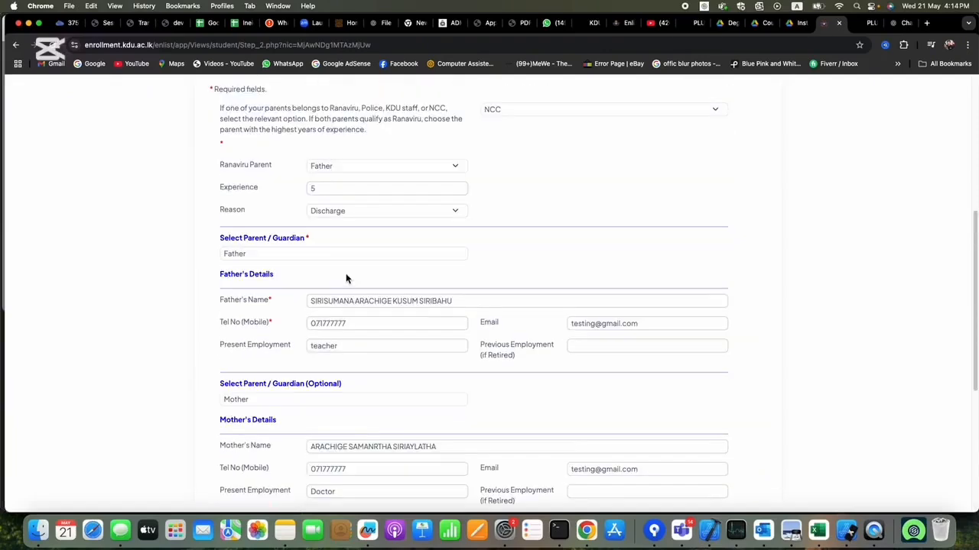
scroll(346, 277, down, 5)
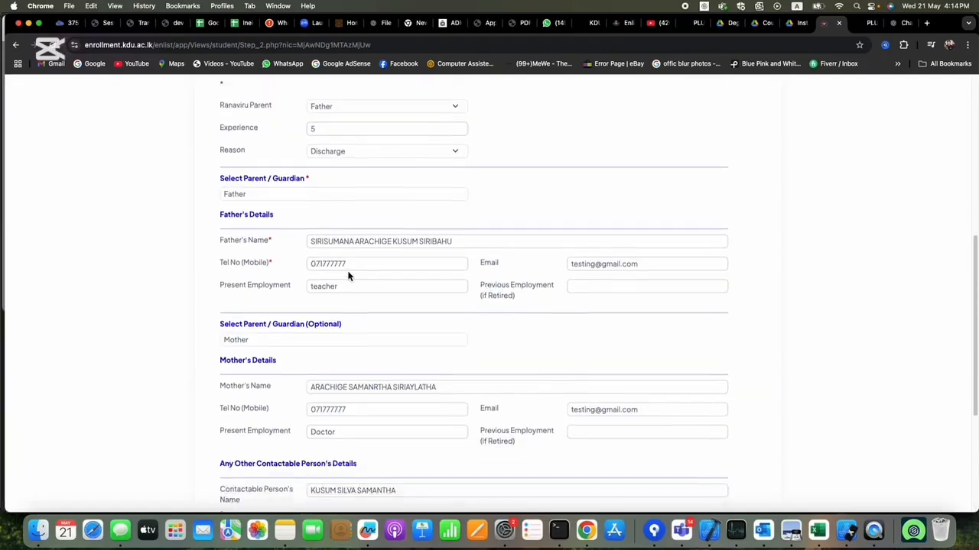
scroll(348, 275, down, 2)
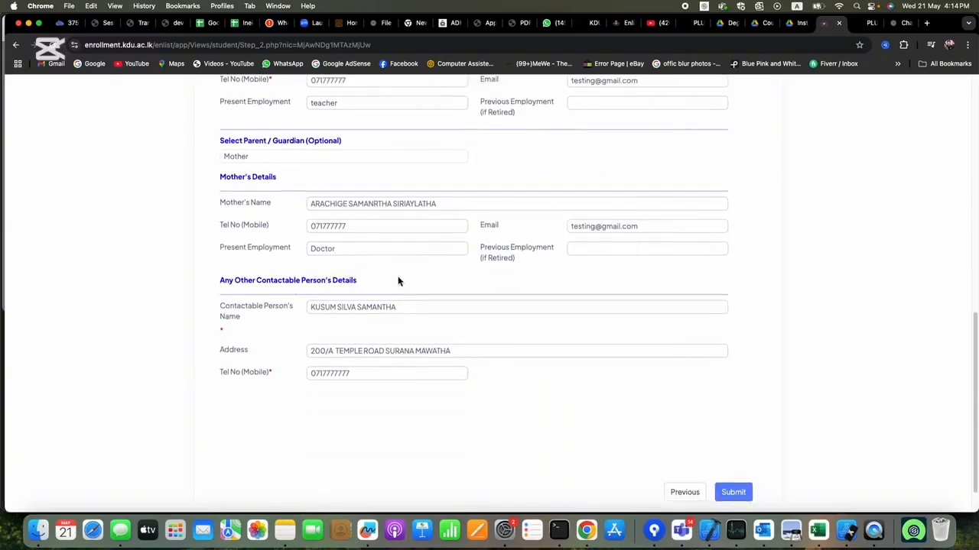
scroll(402, 267, down, 1)
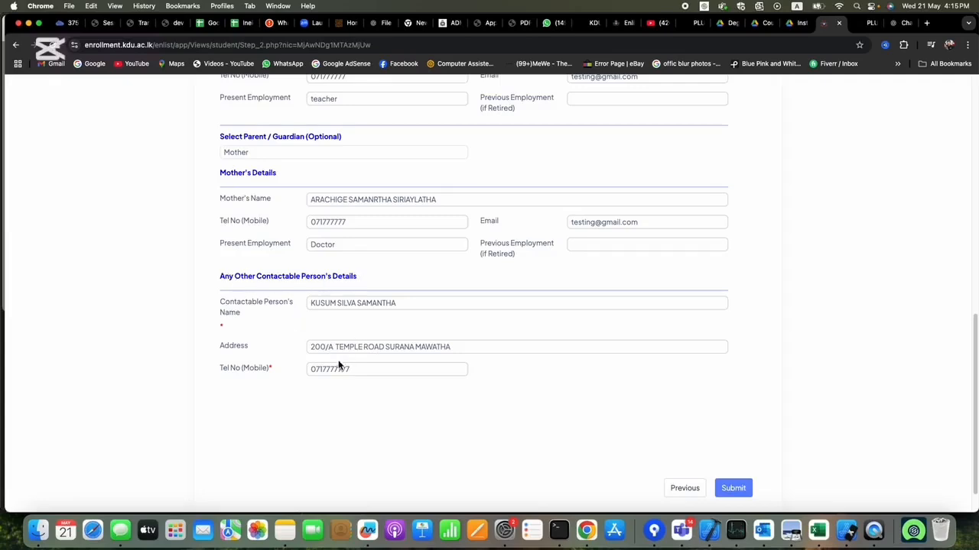
click(739, 483)
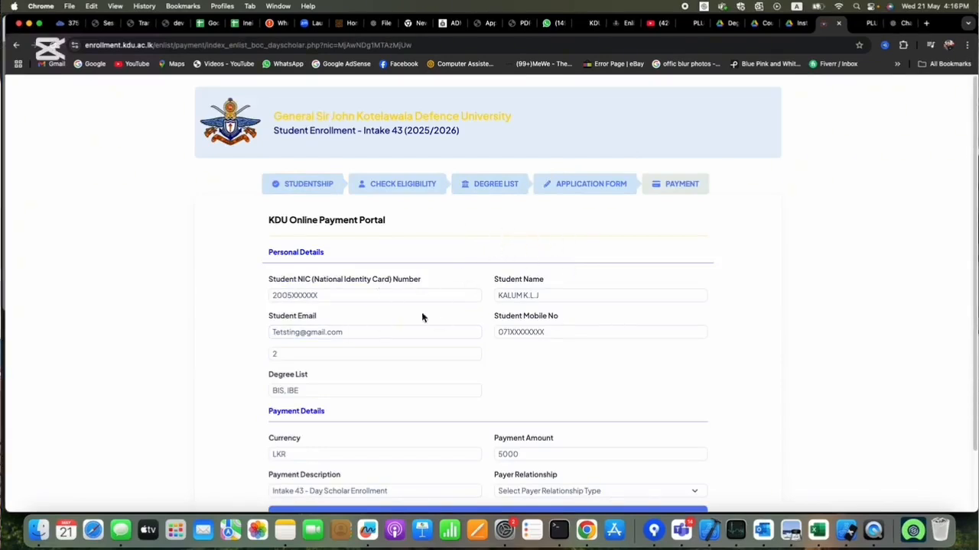
- Set the payer relationship to Self for the 5000 LKR payment and proceed to the bank payment screen
scroll(441, 352, down, 2)
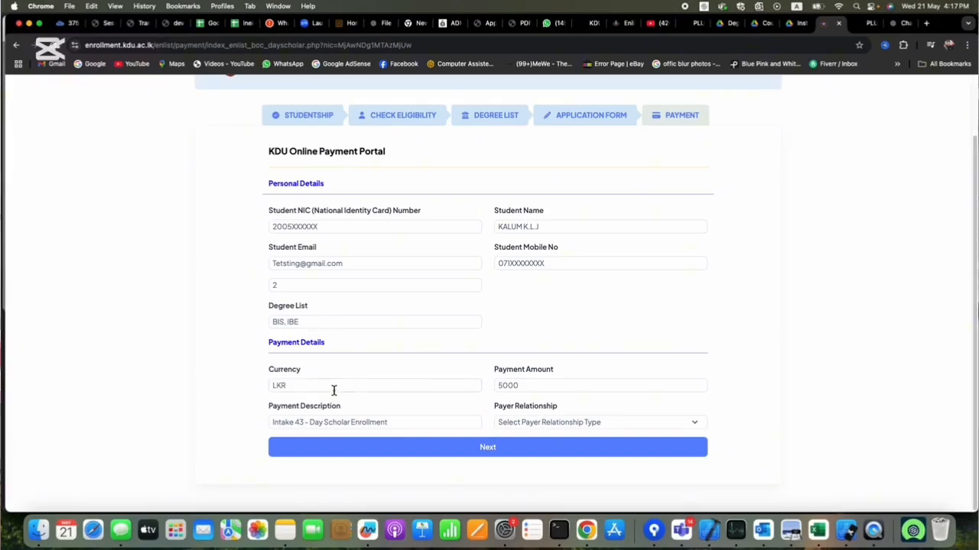
click(551, 385)
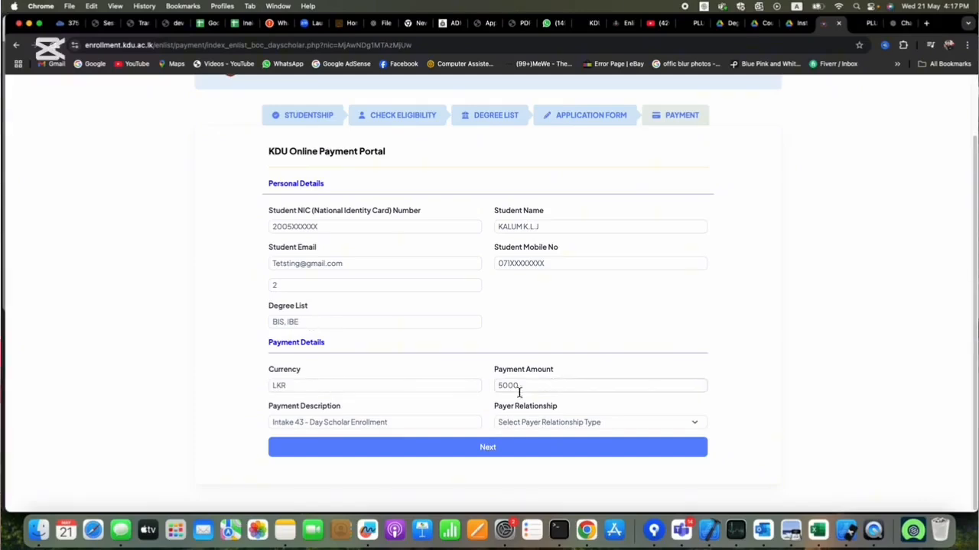
click(549, 420)
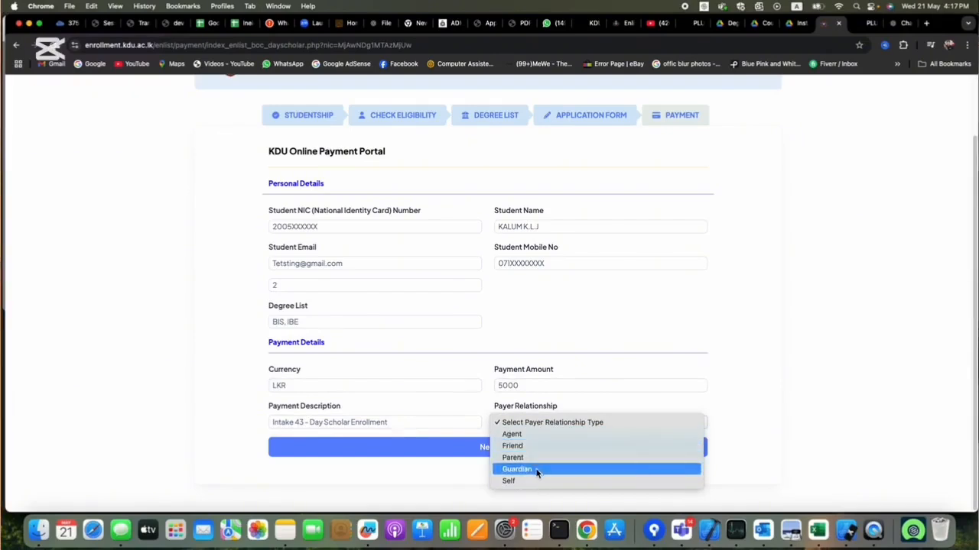
click(407, 485)
click(530, 425)
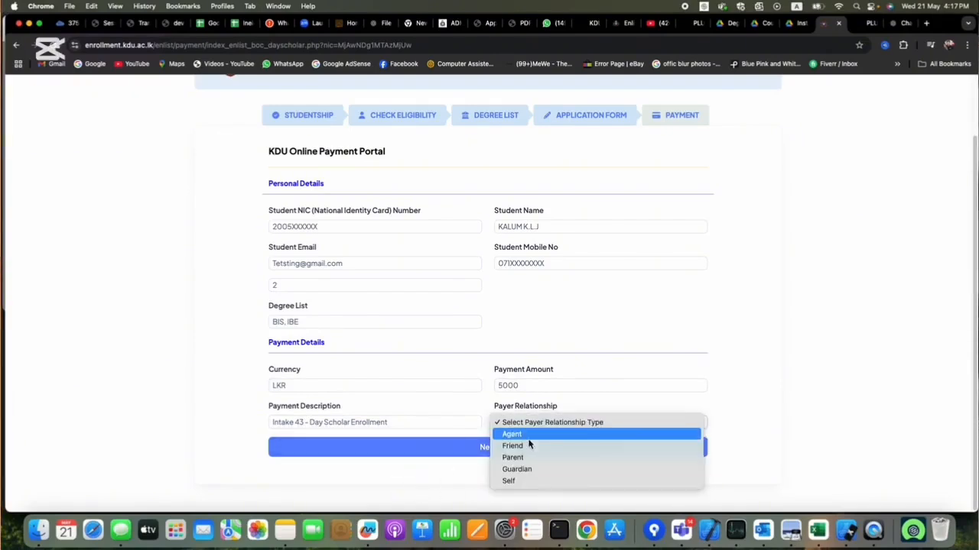
click(524, 479)
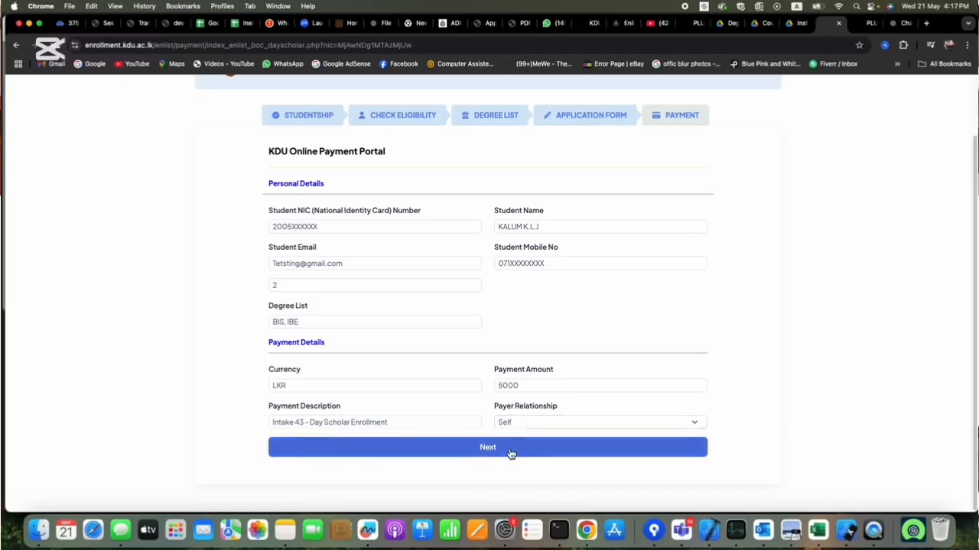
click(511, 453)
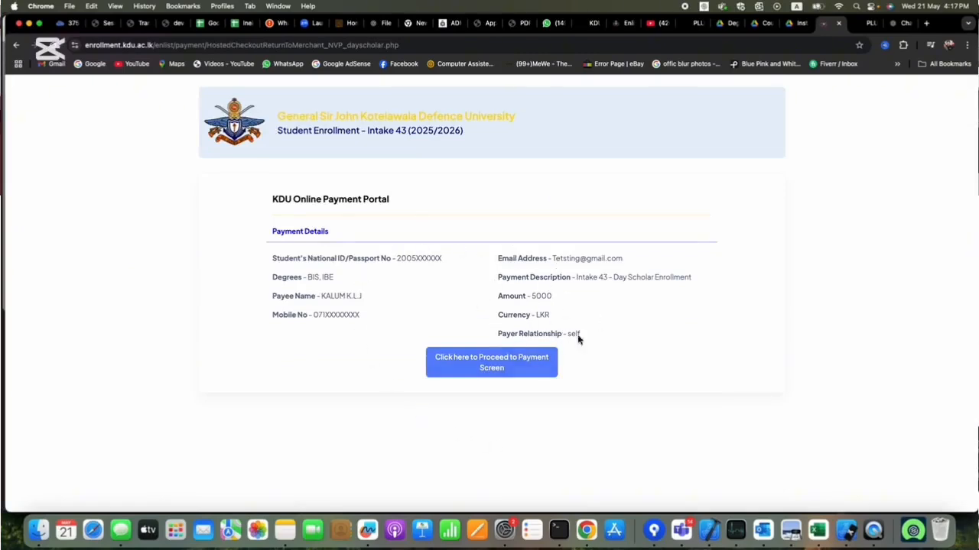
click(492, 374)
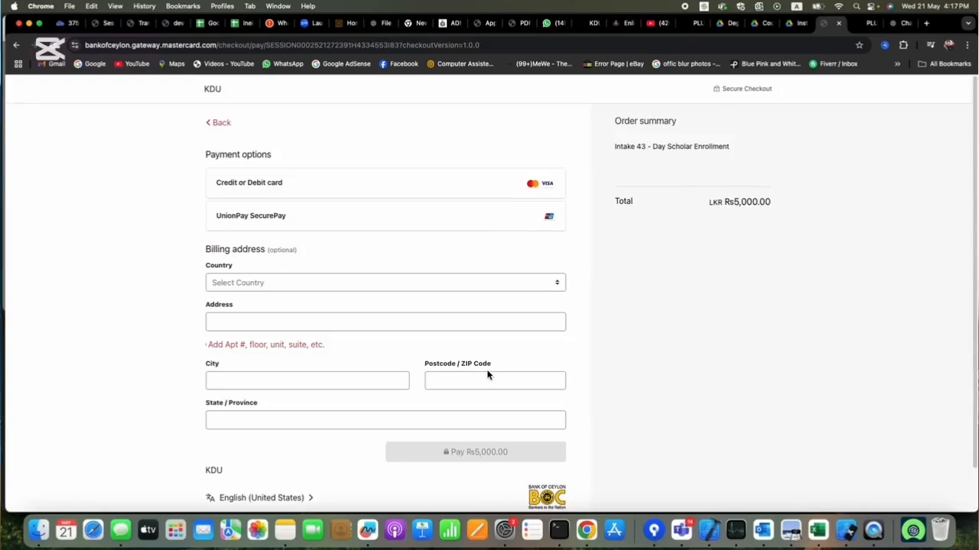
- Scroll through the Bank of Ceylon checkout's payment options and billing address form
scroll(431, 320, down, 2)
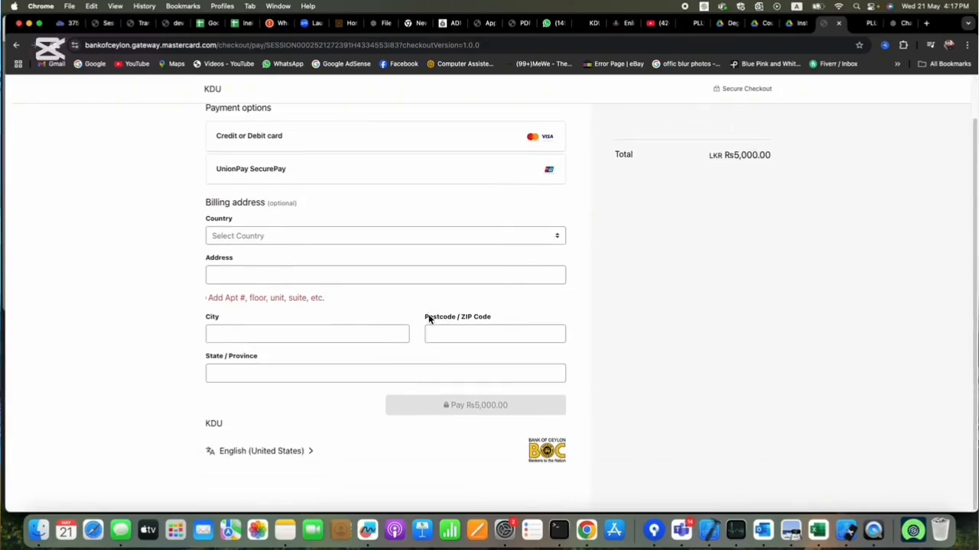
scroll(383, 332, up, 2)
scroll(385, 330, down, 2)
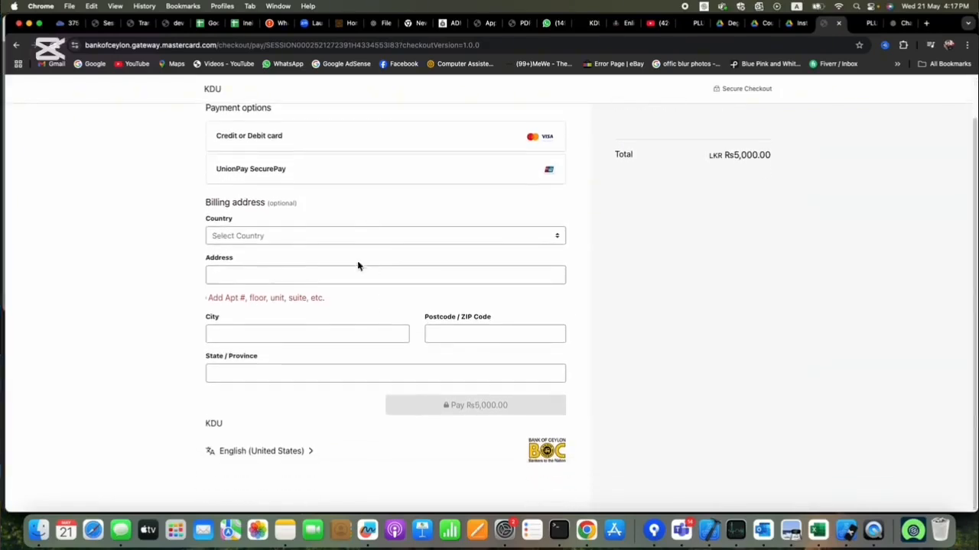
scroll(450, 290, up, 2)
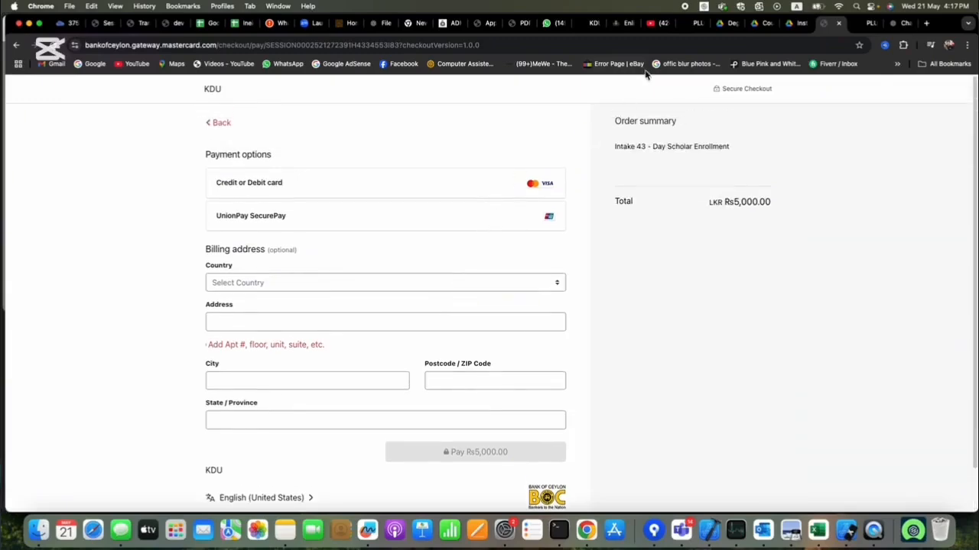